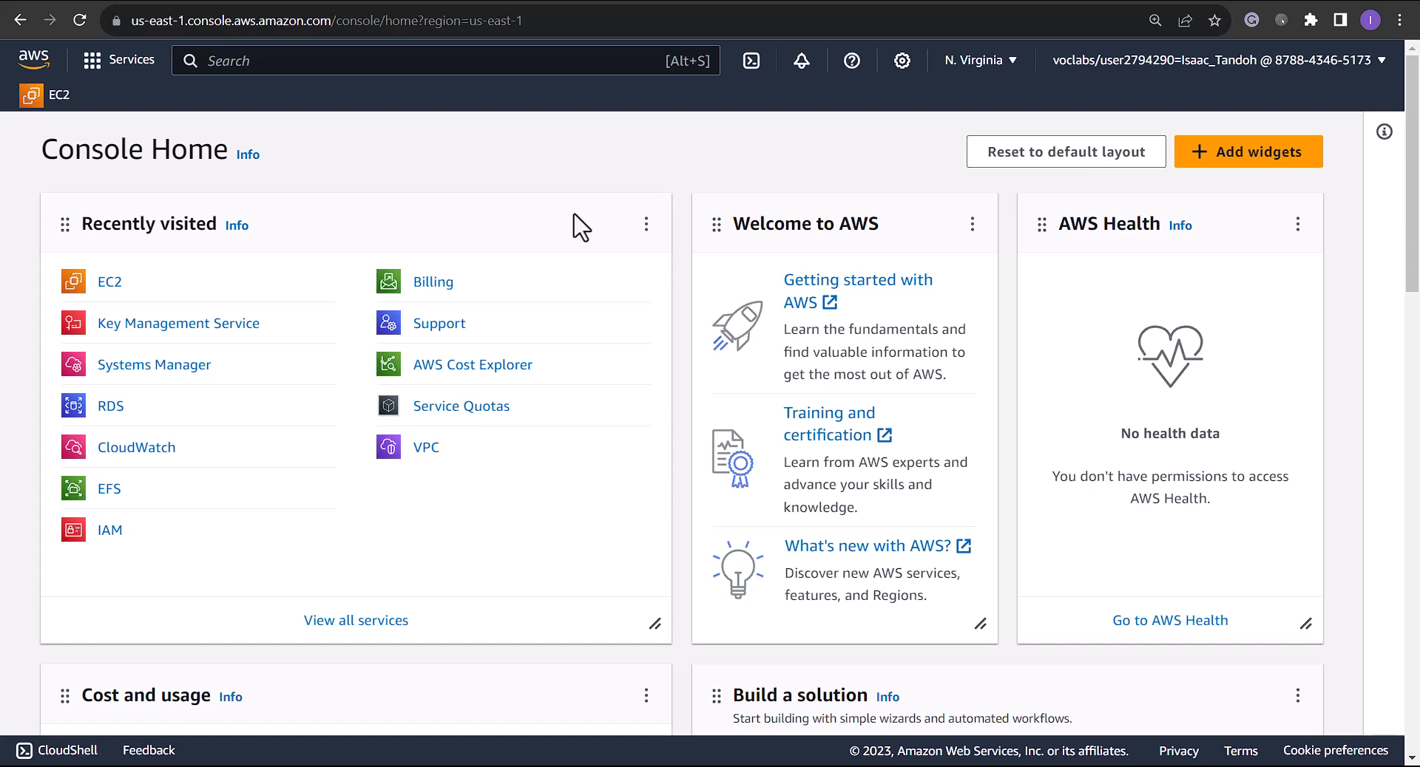
- Switch to the CAFE VPC diagram in diagrams.net, add a VPC group container, and enlarge it to fill most of the page
left_click(627, 1)
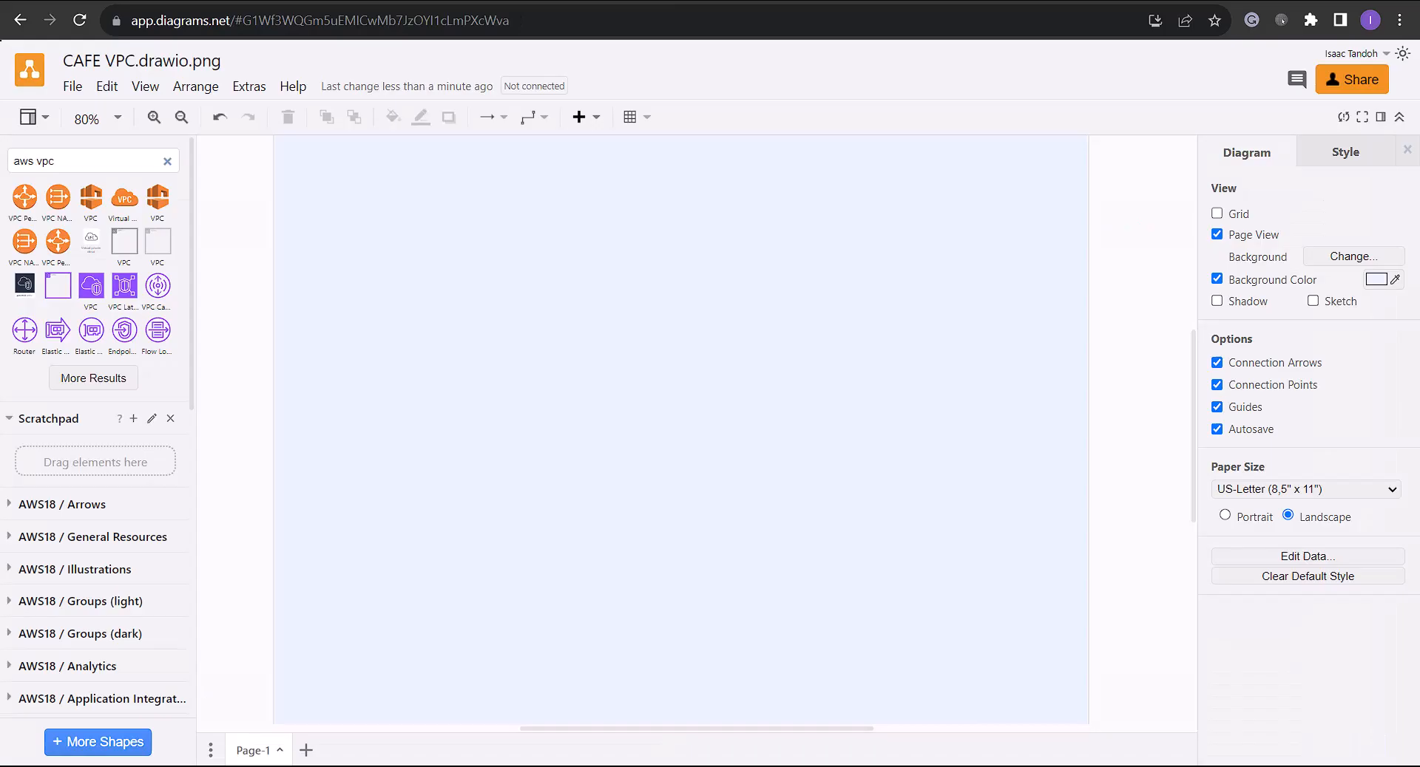
left_click_drag(57, 285, 332, 198)
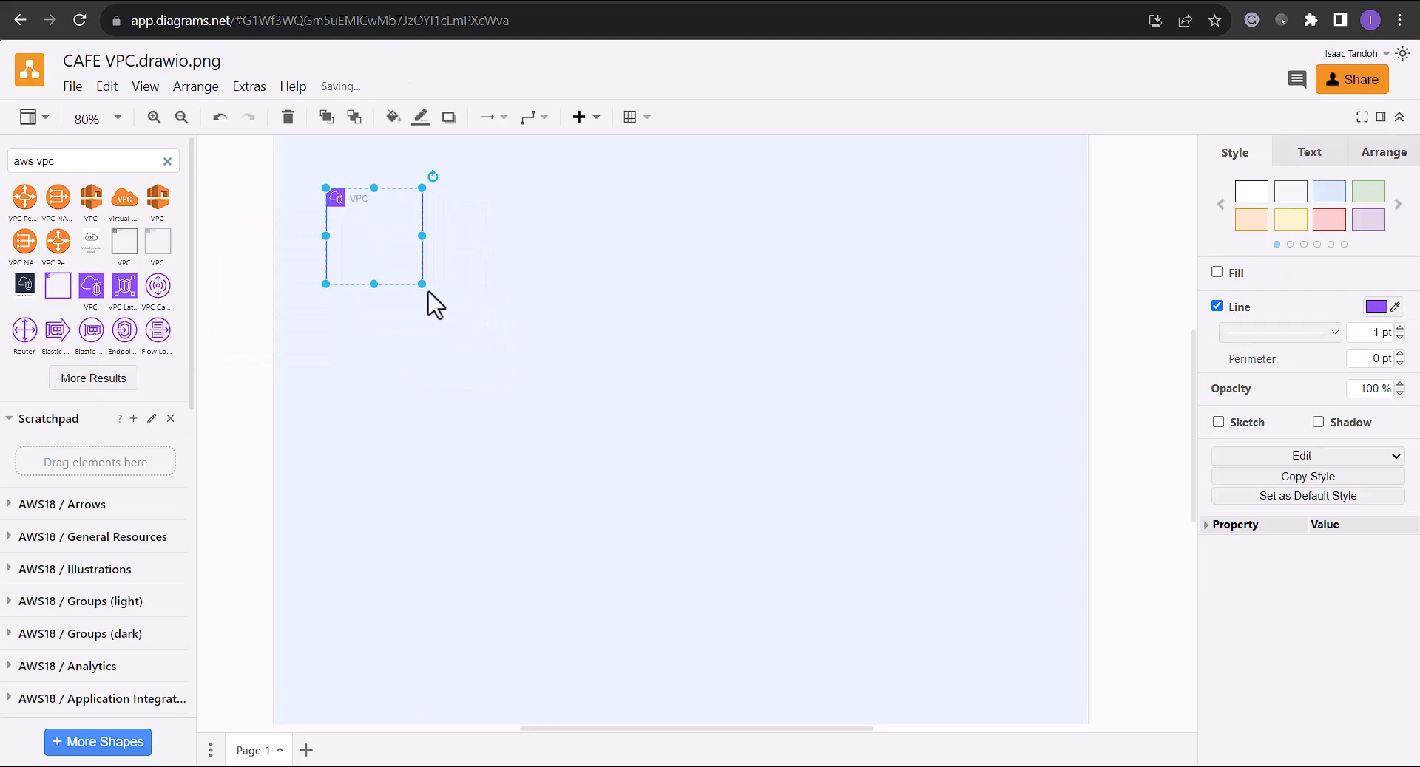
left_click_drag(421, 283, 1050, 690)
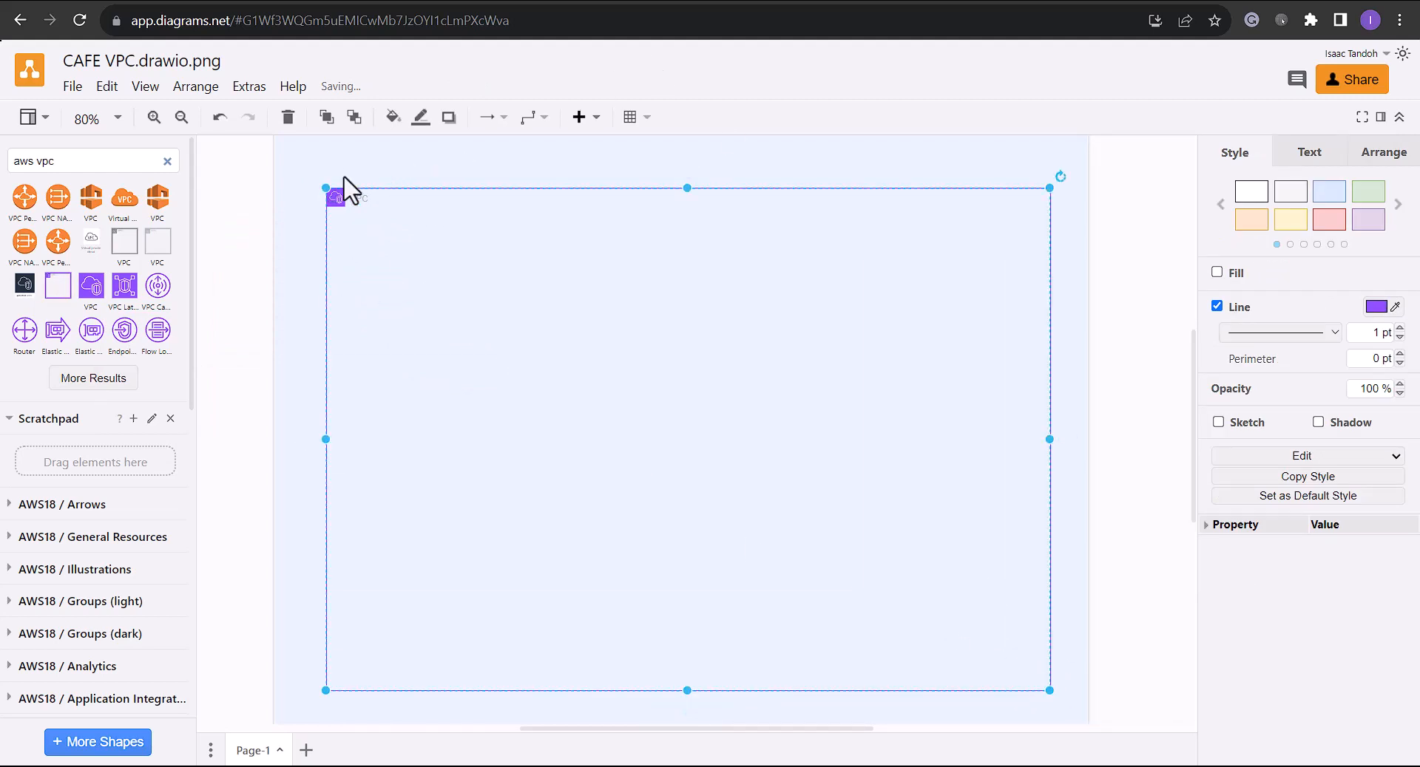
left_click_drag(326, 188, 309, 167)
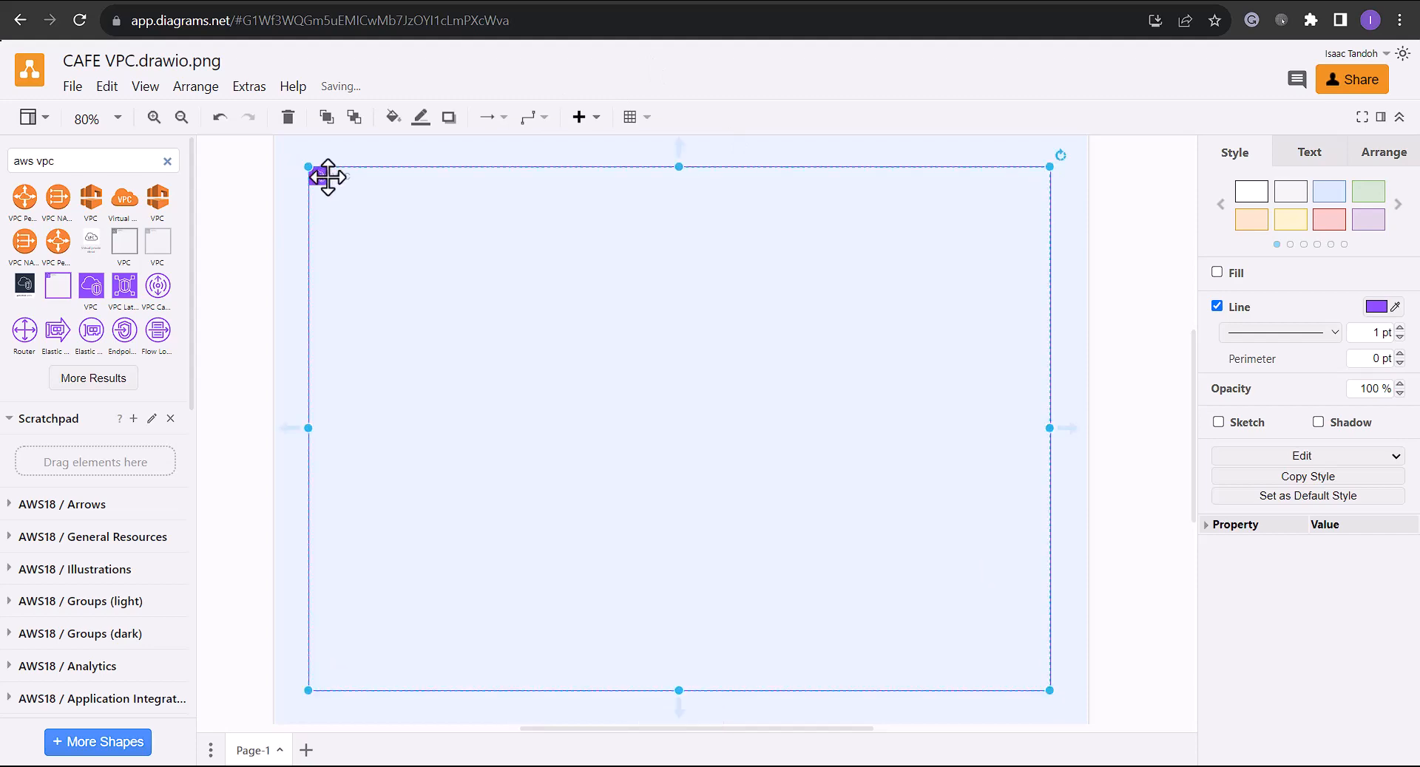
- Change the VPC container's label to "VPC: 10.0.0.0/16"
double_click(332, 180)
left_click(456, 218)
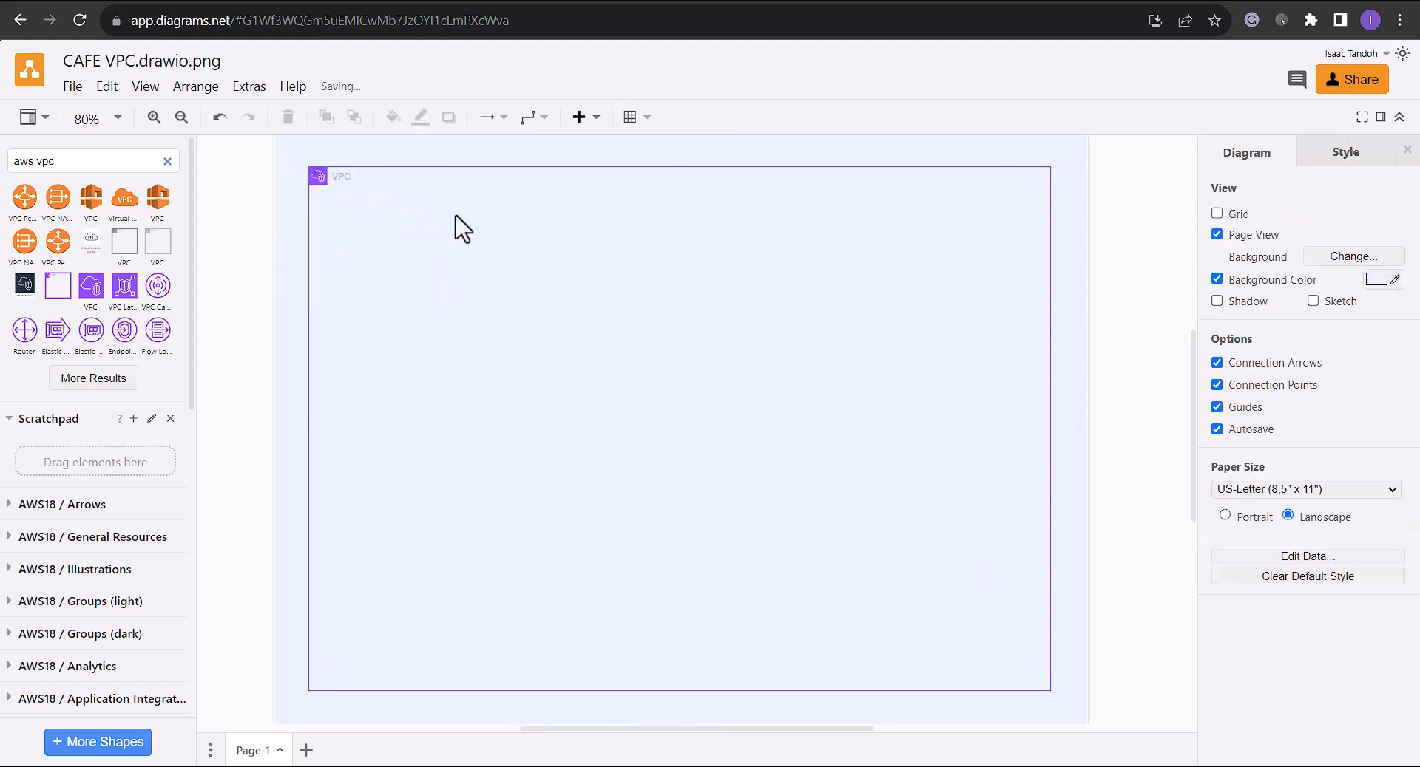
double_click(362, 195)
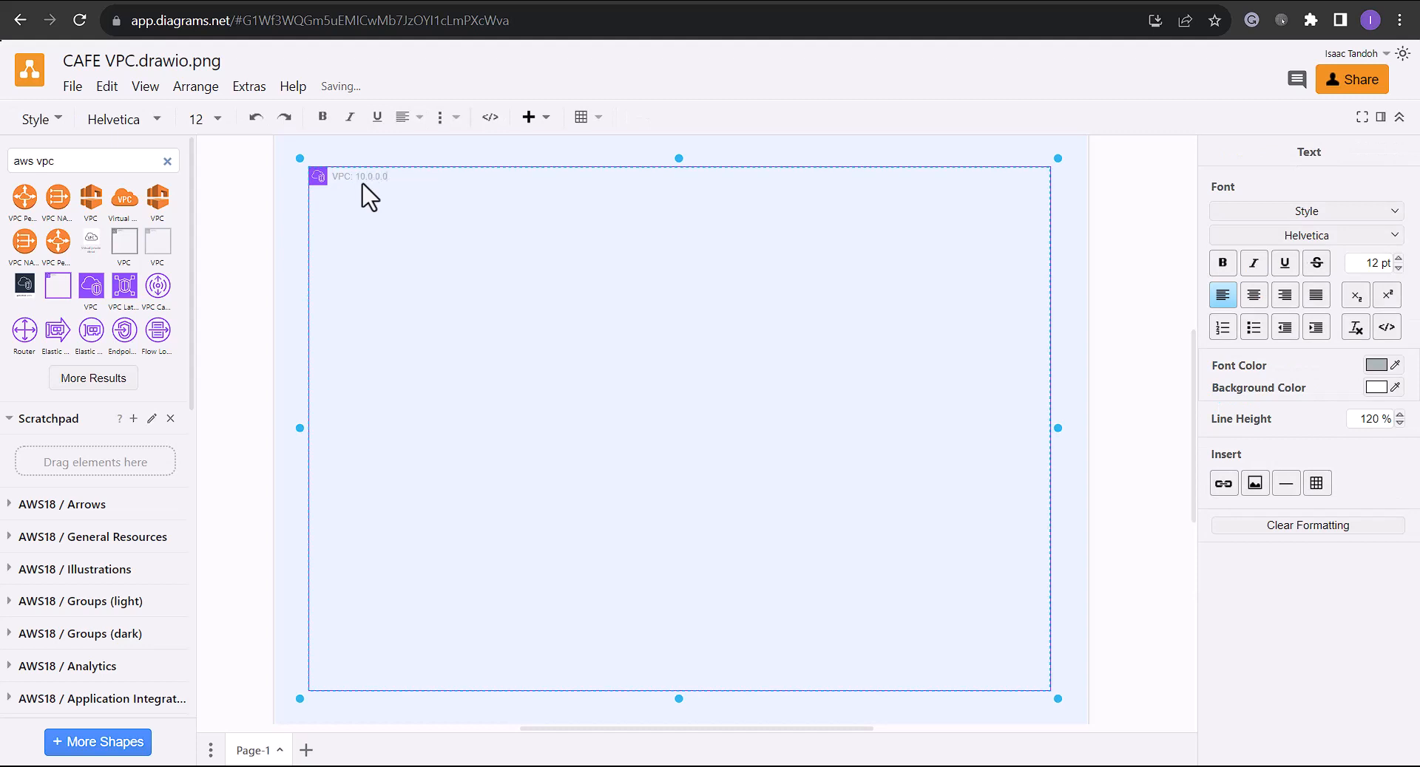
- Set the font color of the VPC container's label to black
triple_click(371, 176)
left_click(1375, 366)
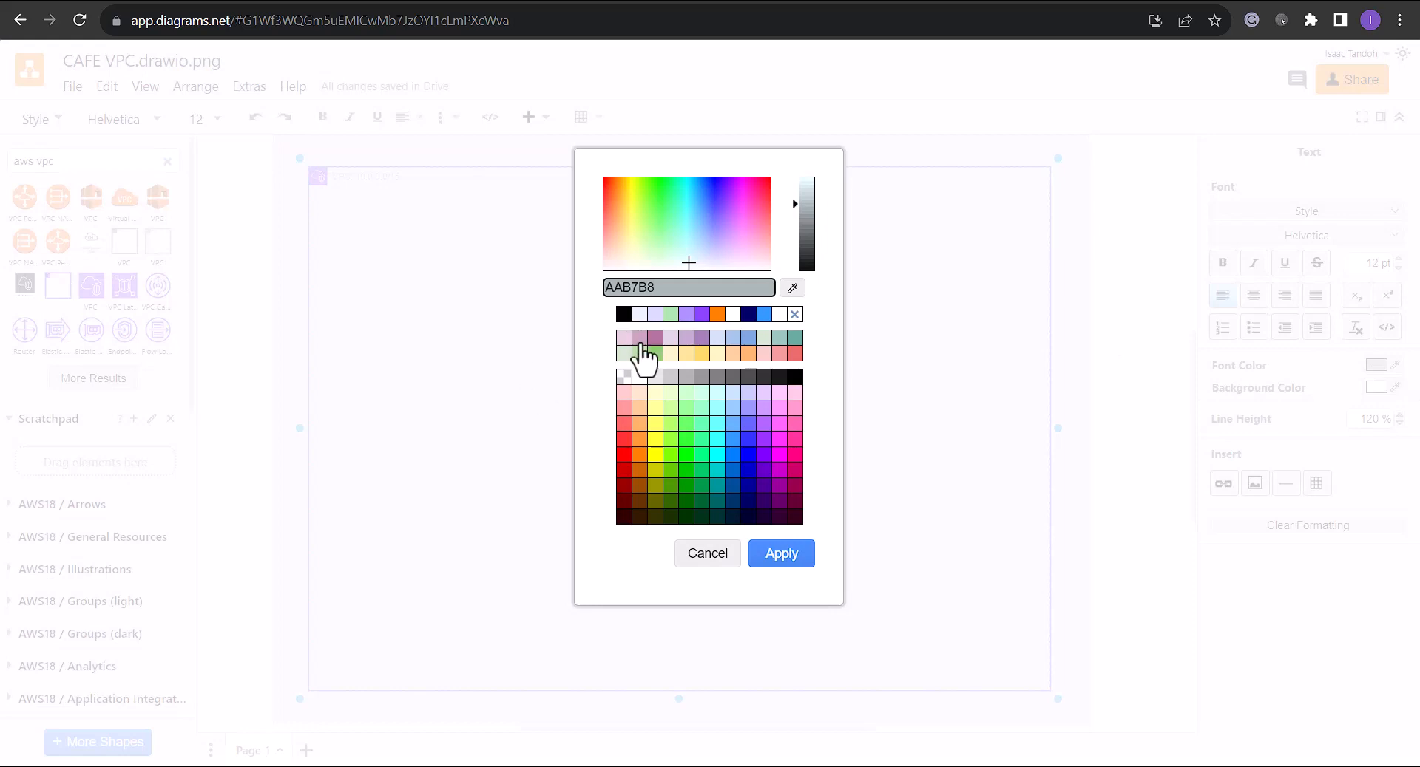
left_click(628, 320)
left_click(782, 554)
left_click(555, 343)
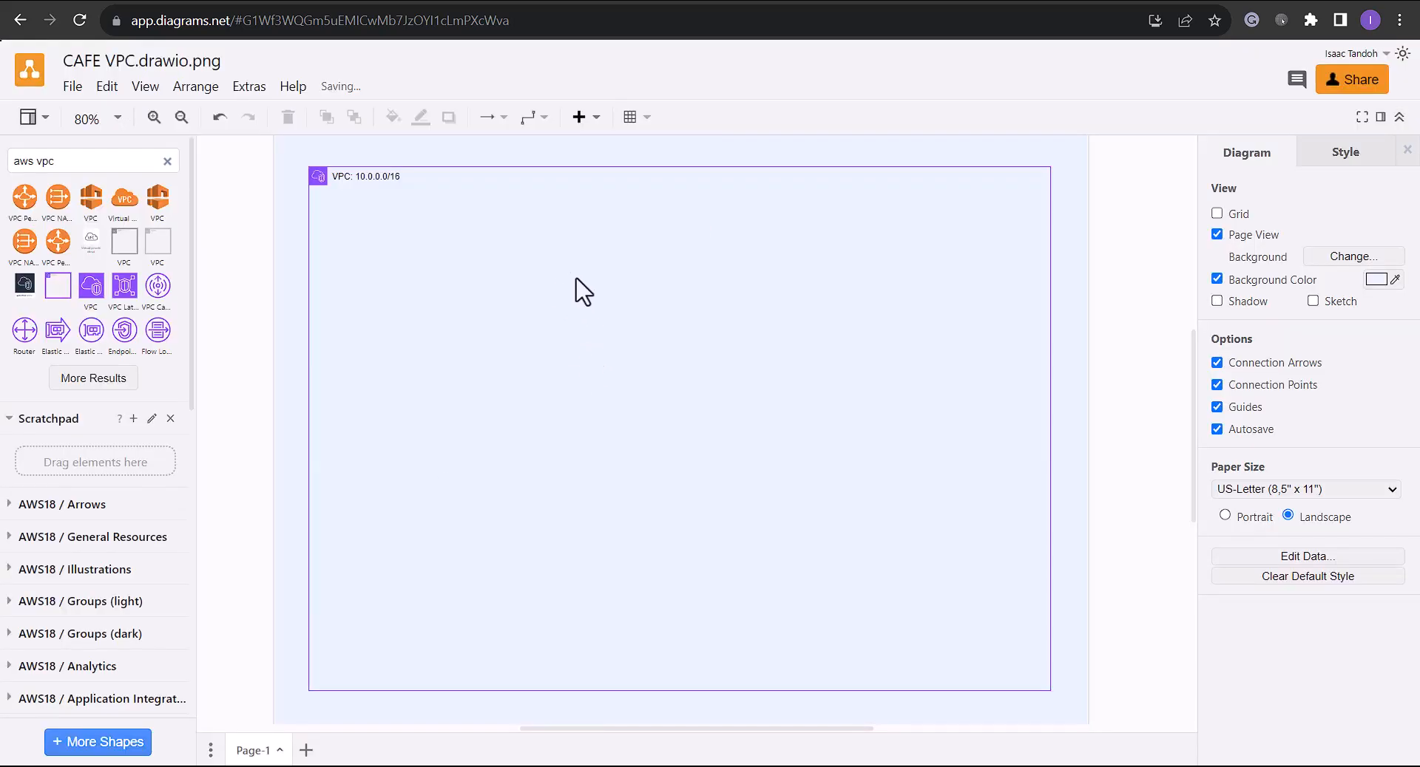
- Append "(LAB VPC)" to the end of the VPC container's label
left_click(387, 178)
double_click(387, 178)
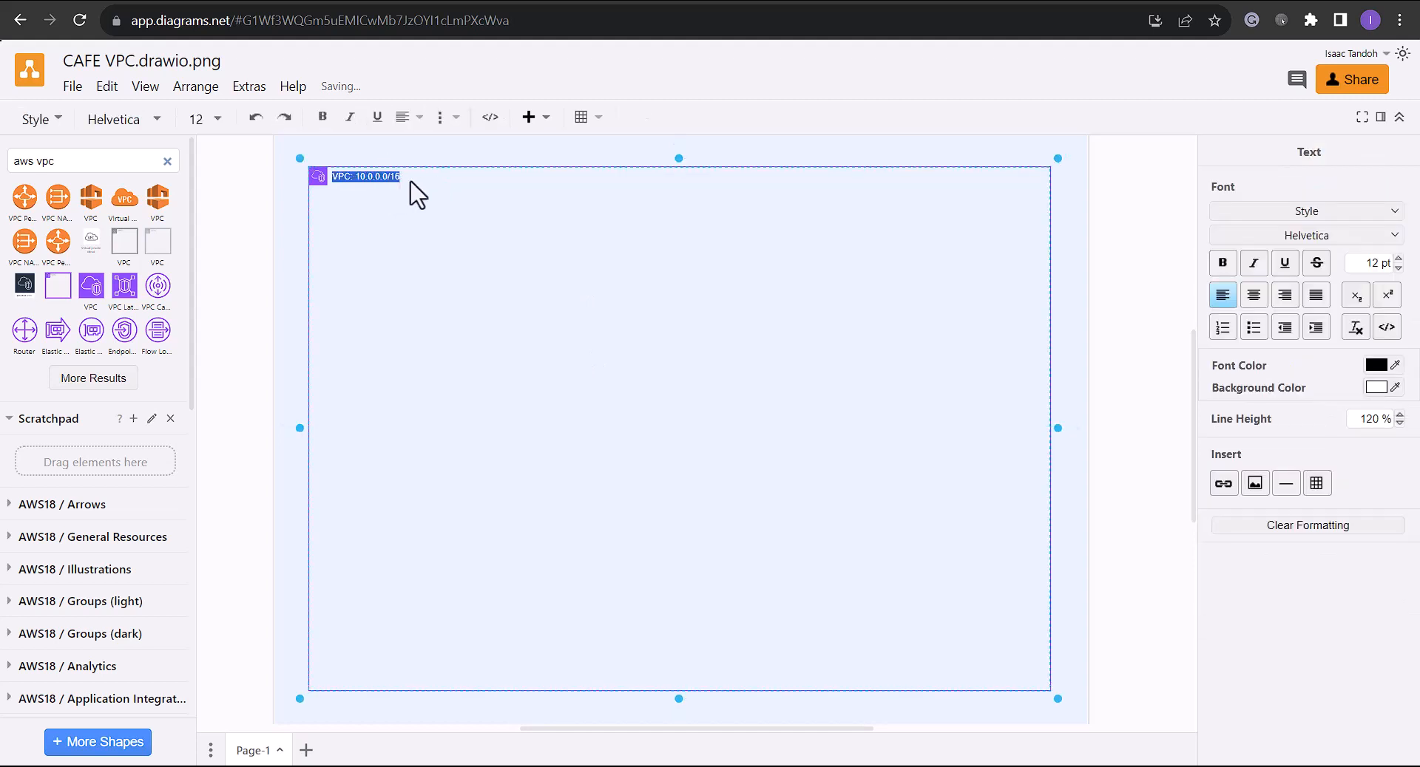
left_click(395, 178)
type("(LAB VPC")
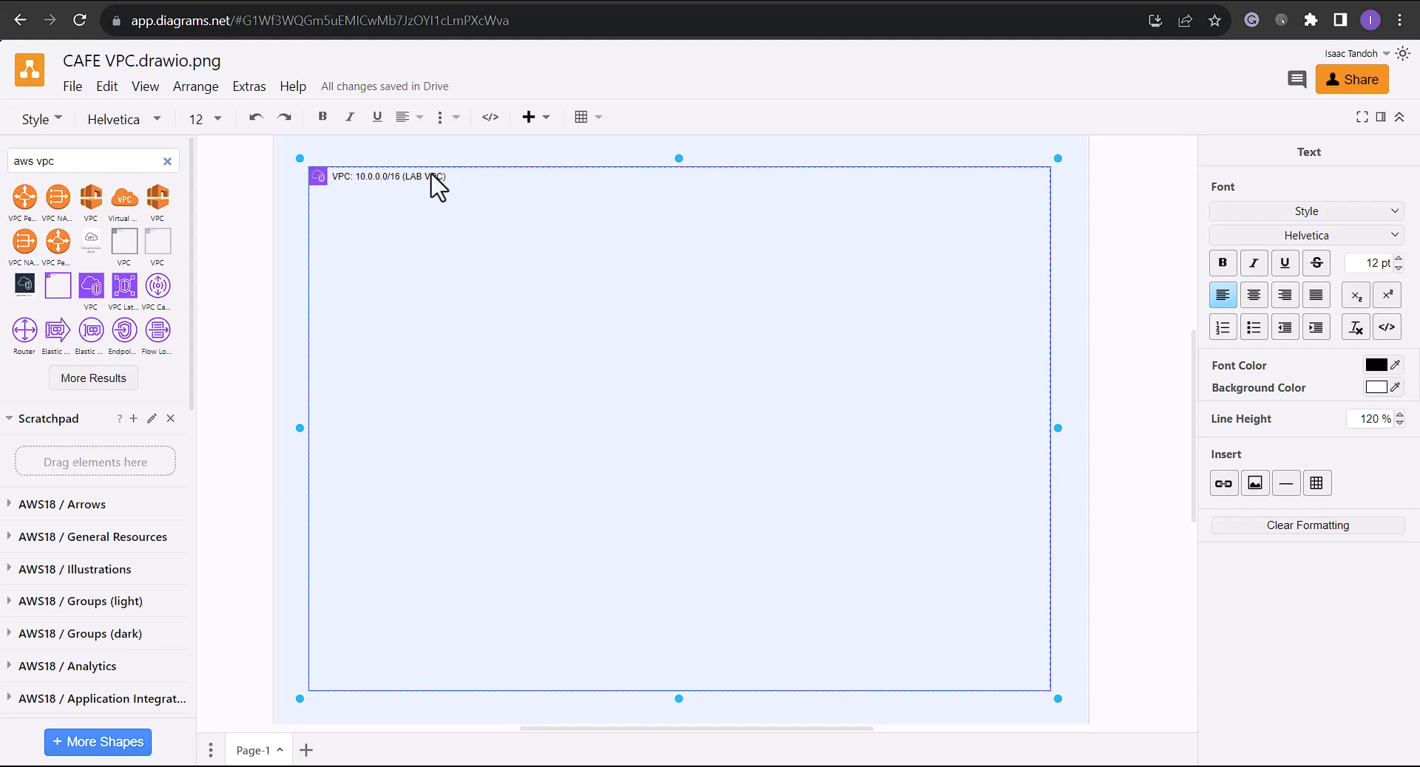
left_click(518, 244)
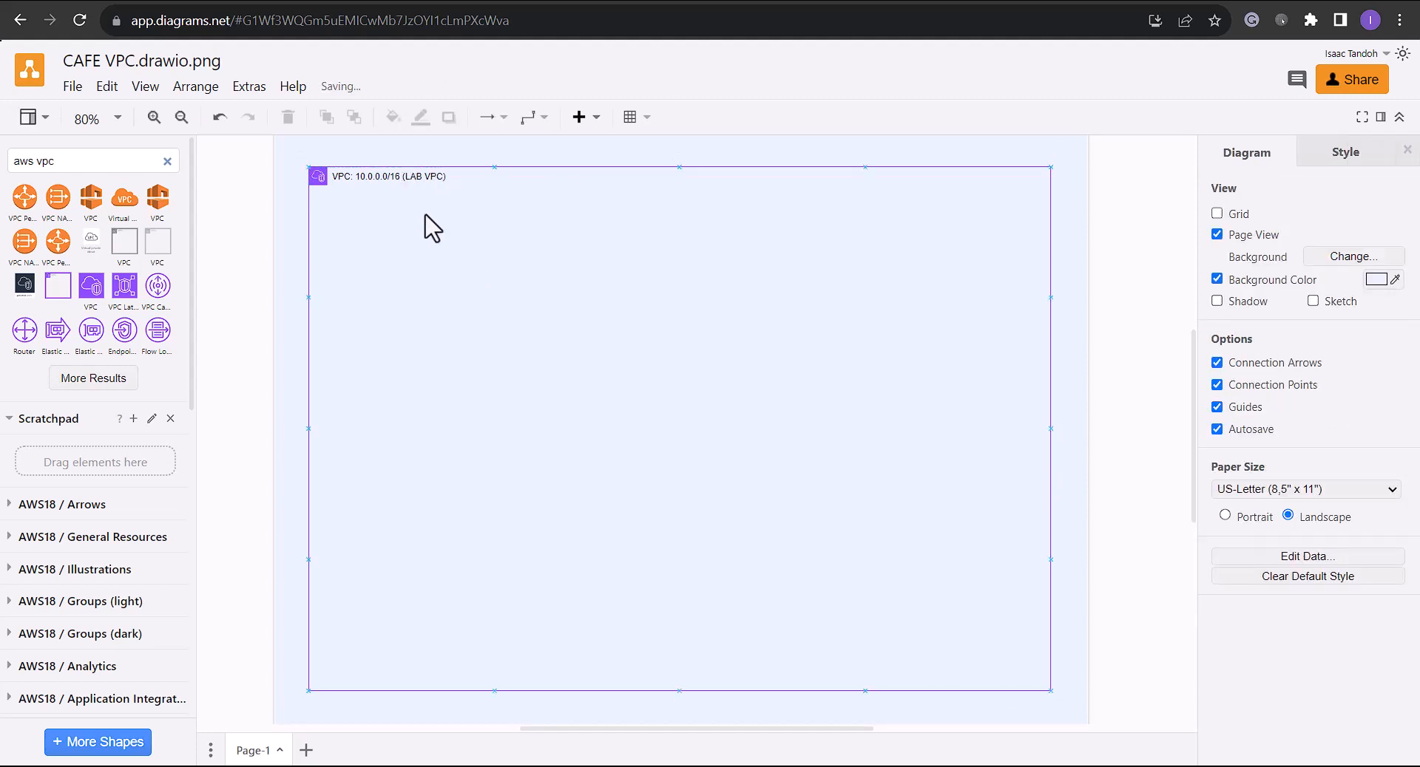
- Switch to the AWS console, open the list of VPCs and examine the Lab VPC's details, including its DNS hostnames and DNS resolution settings
left_click(329, 1)
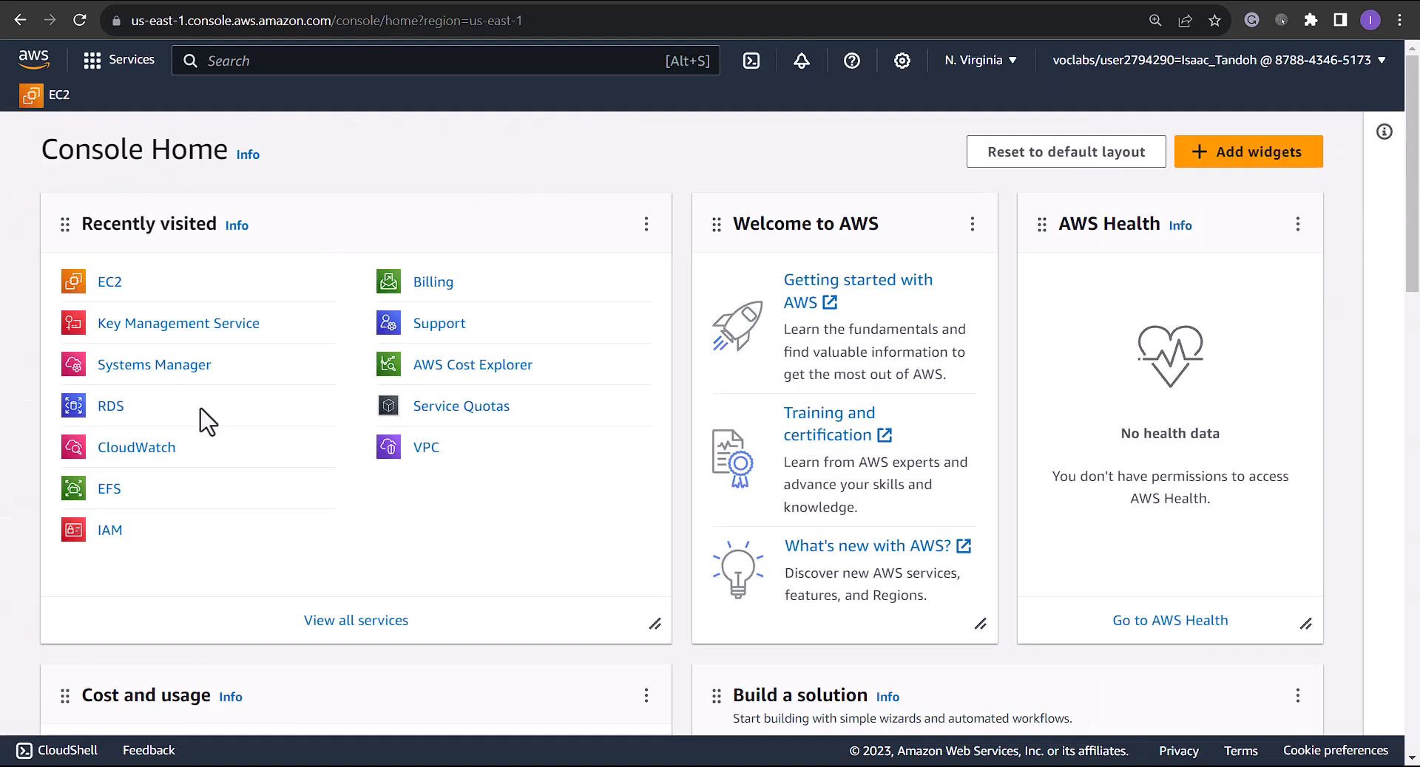
left_click(436, 452)
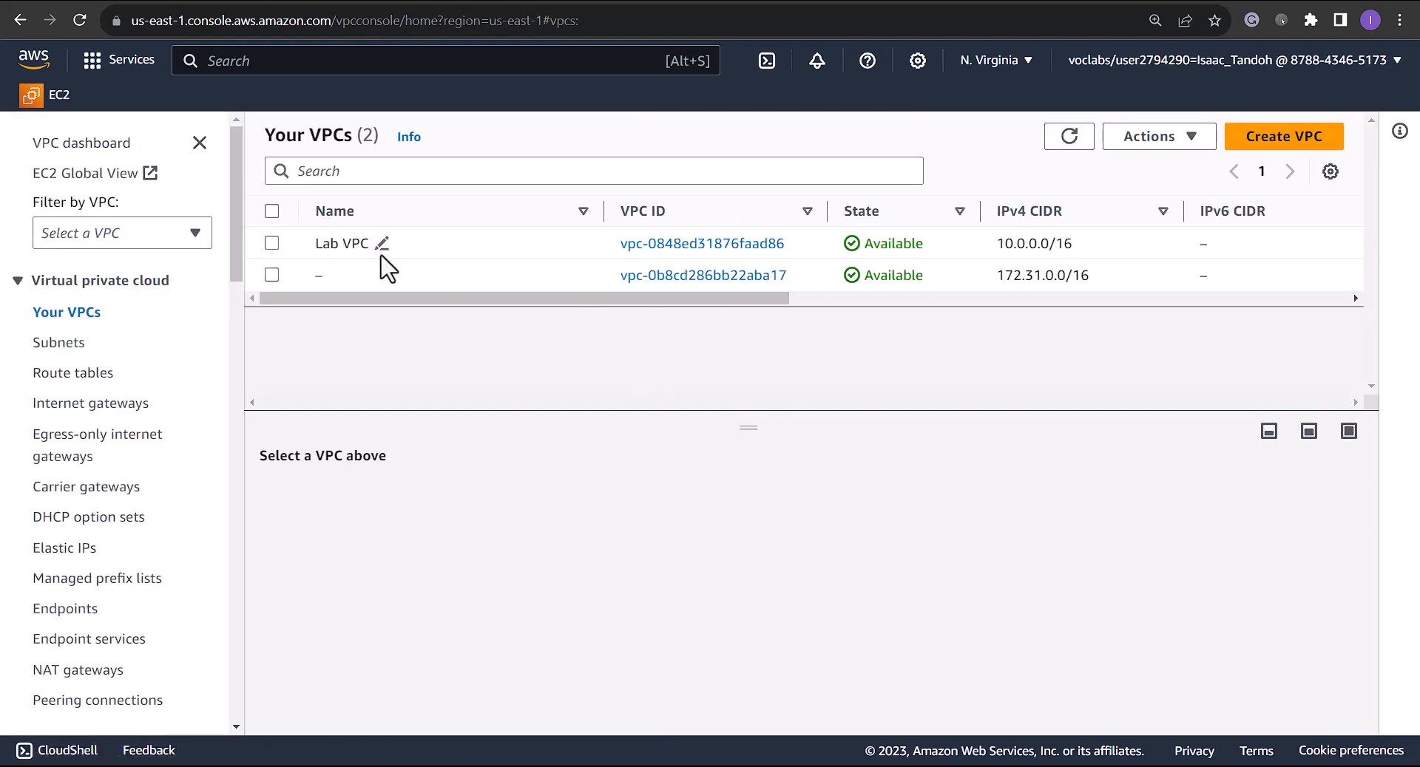
left_click(271, 243)
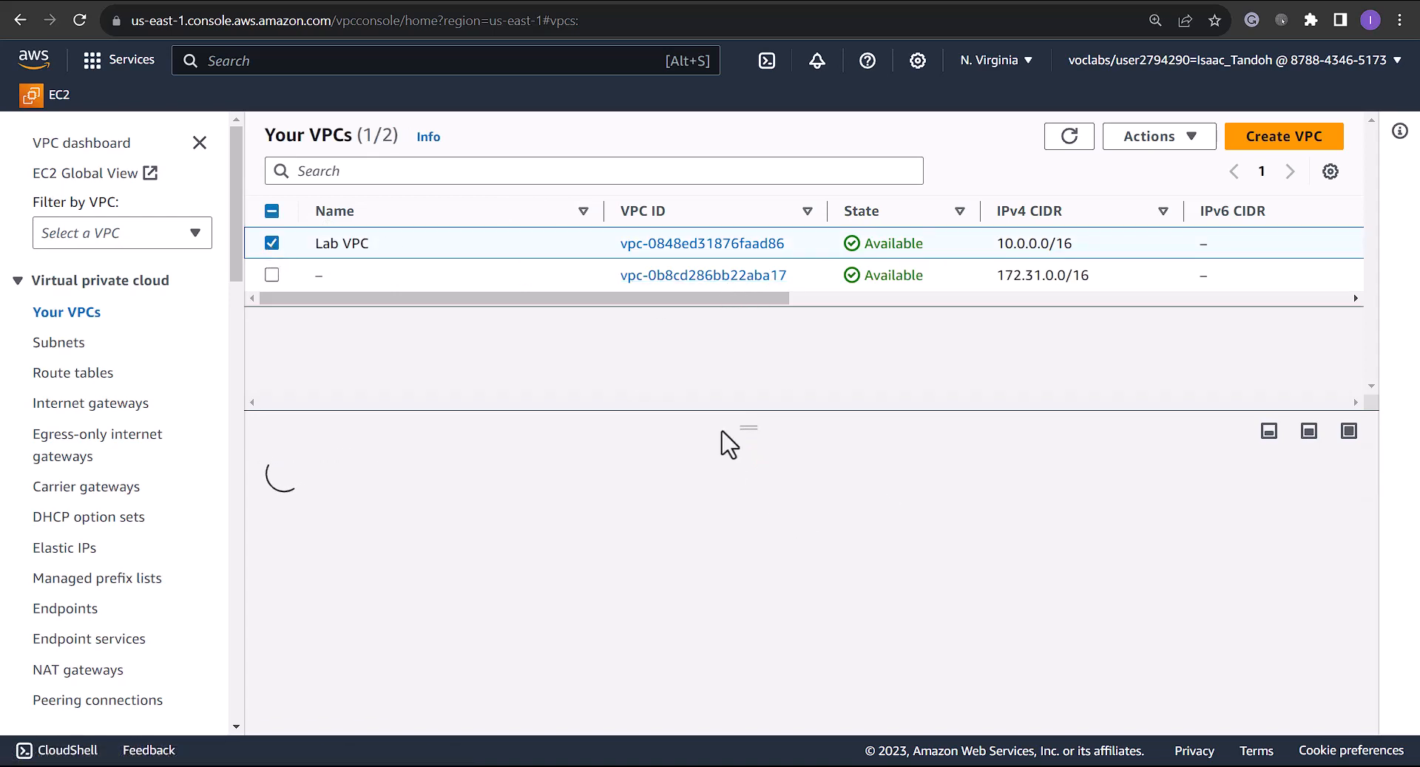
left_click_drag(743, 425, 778, 316)
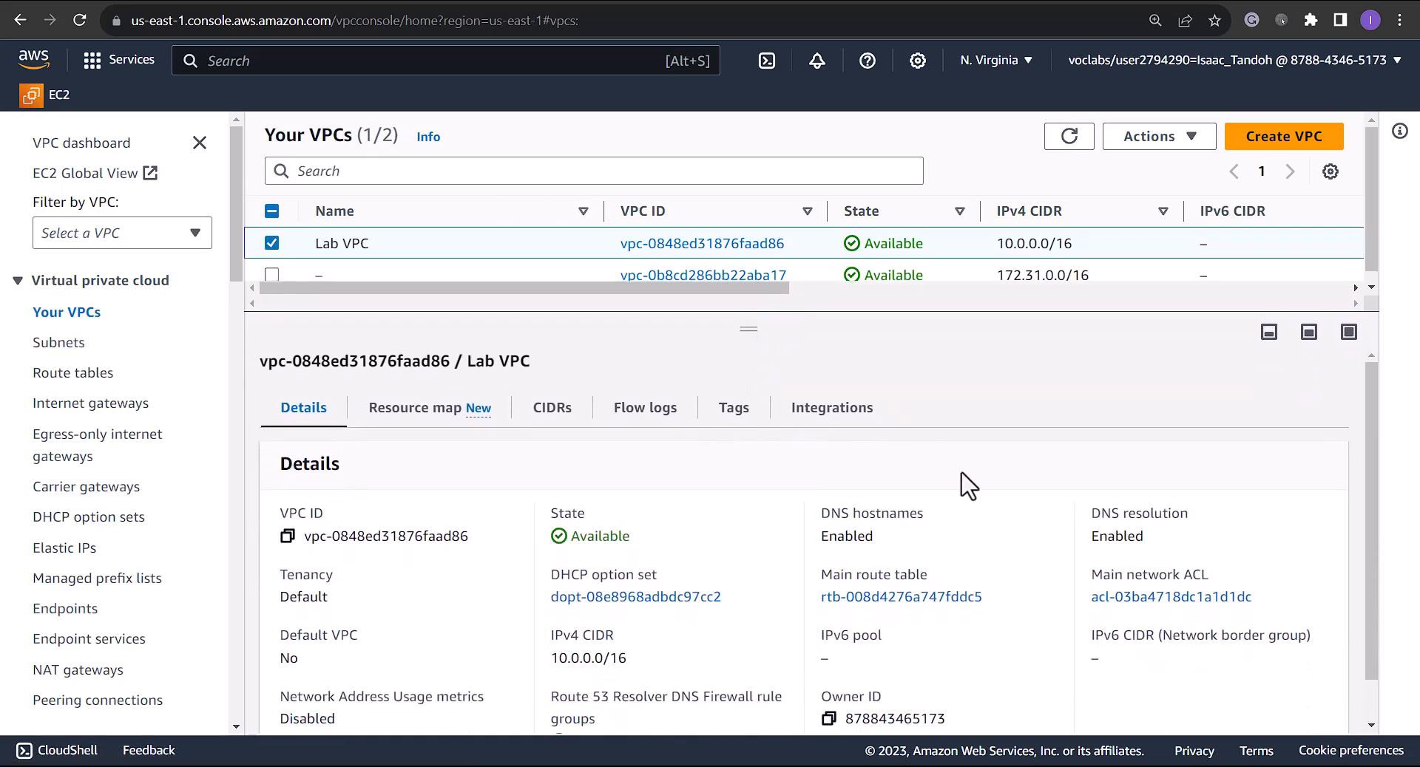
left_click_drag(910, 545, 812, 521)
left_click_drag(1187, 548, 1085, 505)
left_click(1109, 510)
scroll(814, 520, "down", 1)
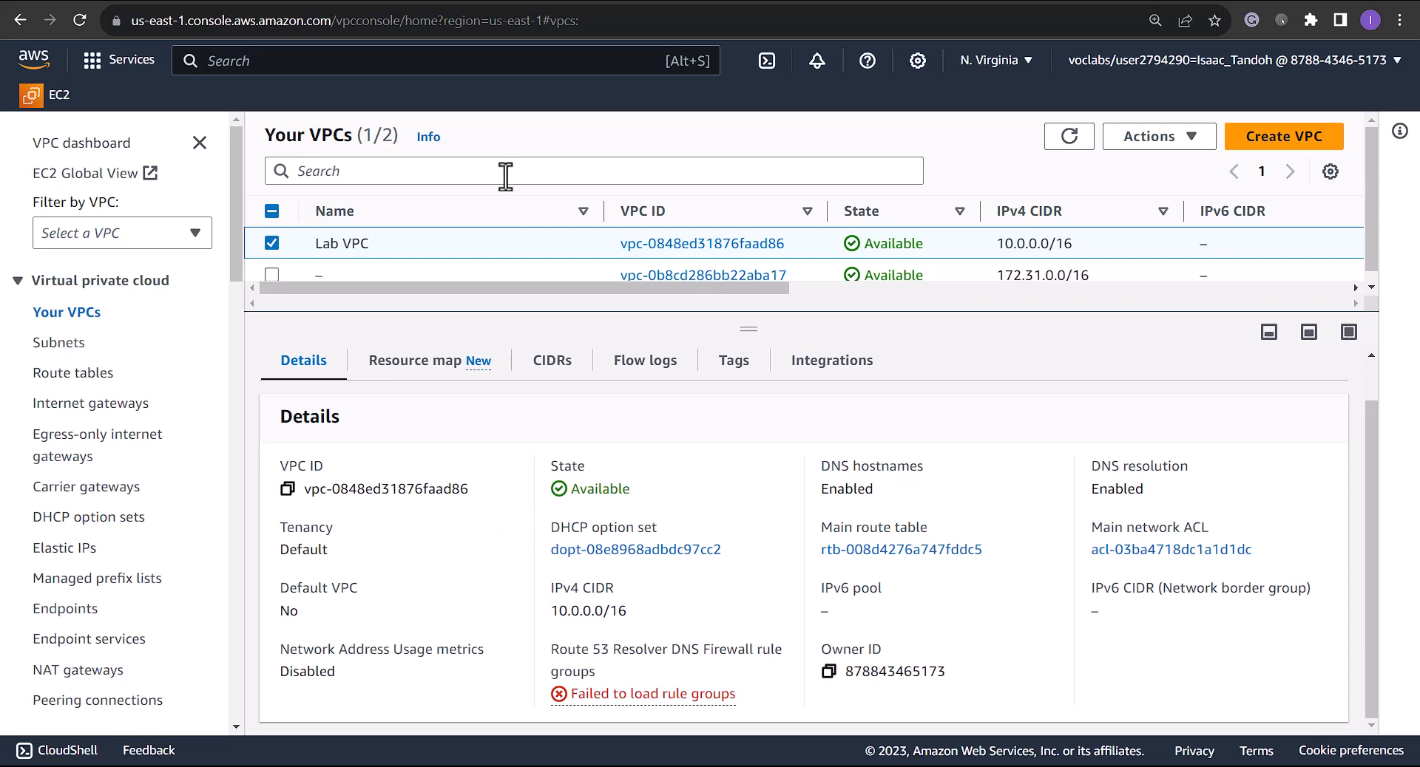
- Start creating a new subnet in the Lab VPC
left_click(54, 345)
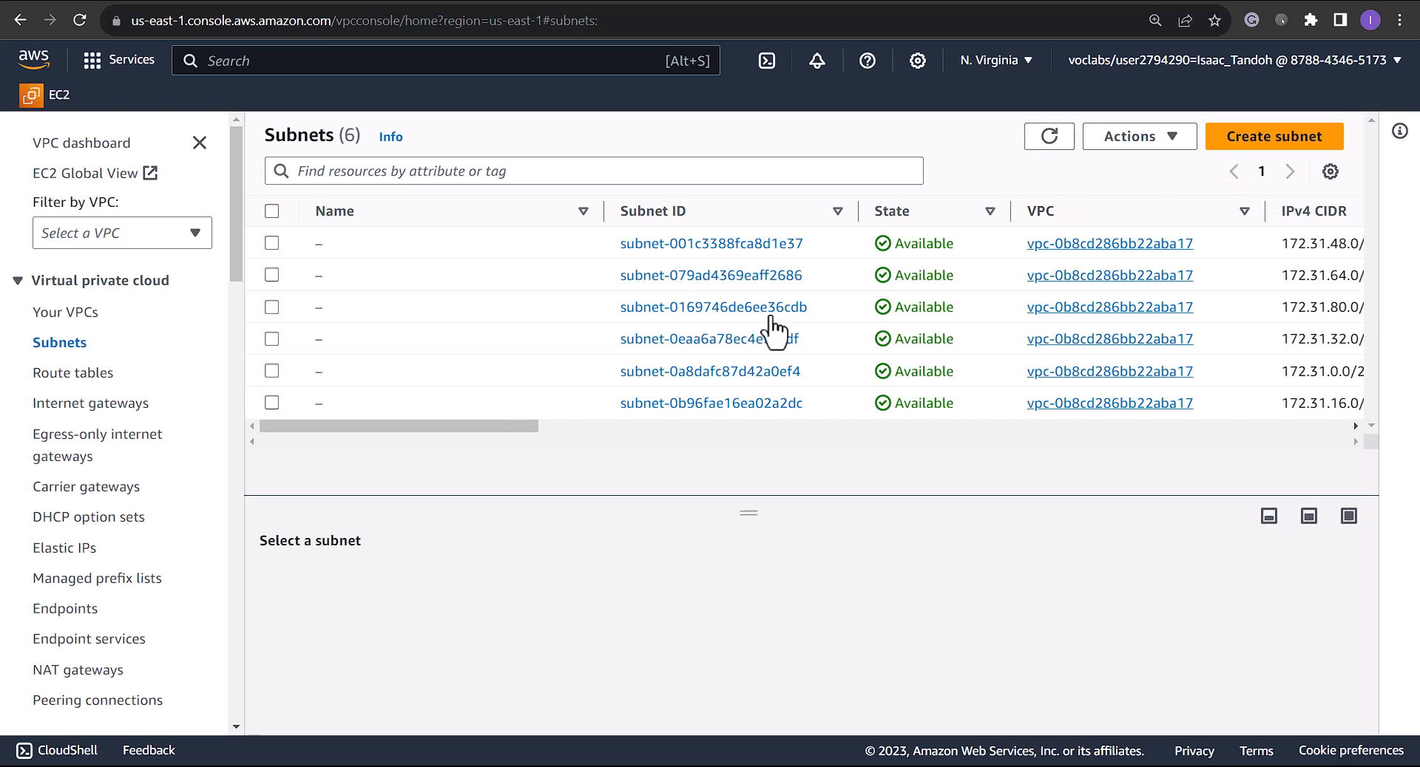
left_click(1255, 136)
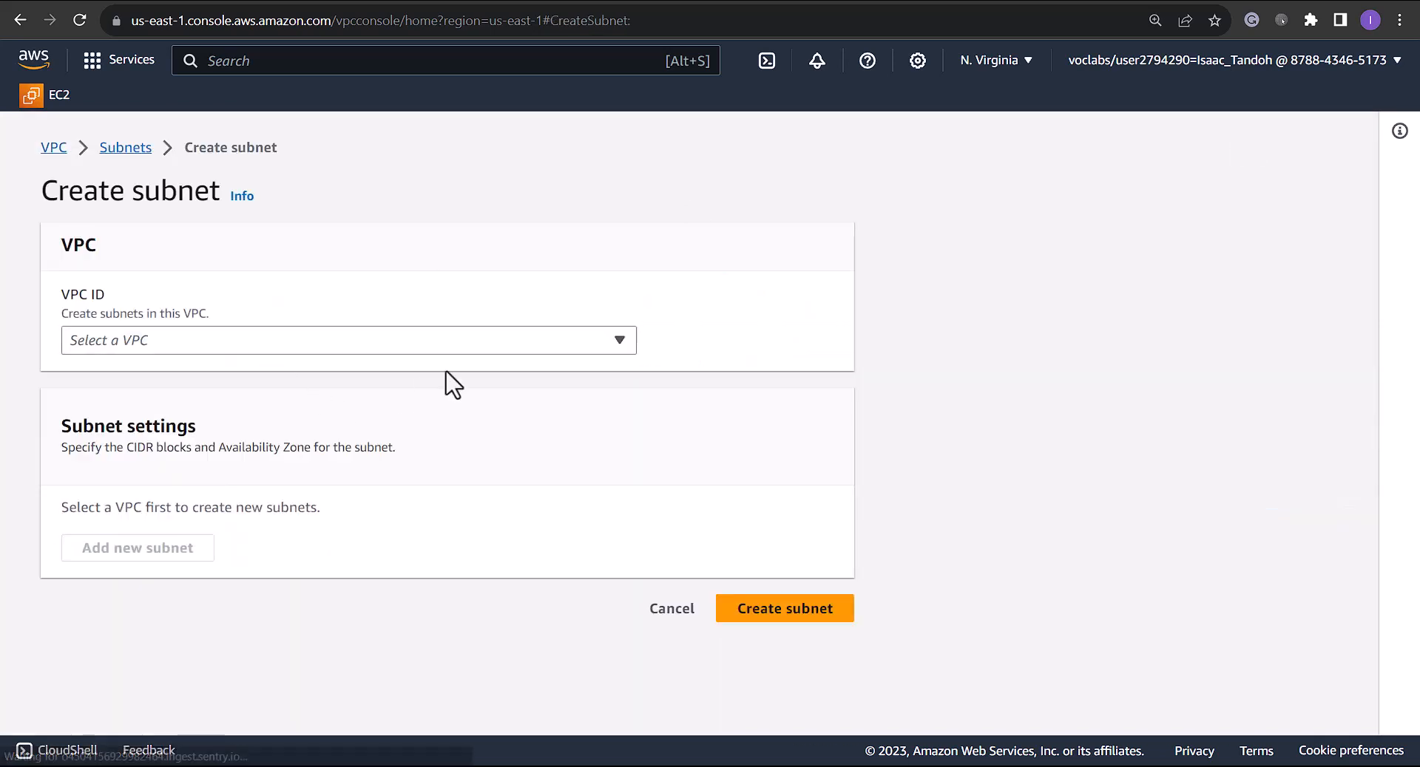
left_click(198, 350)
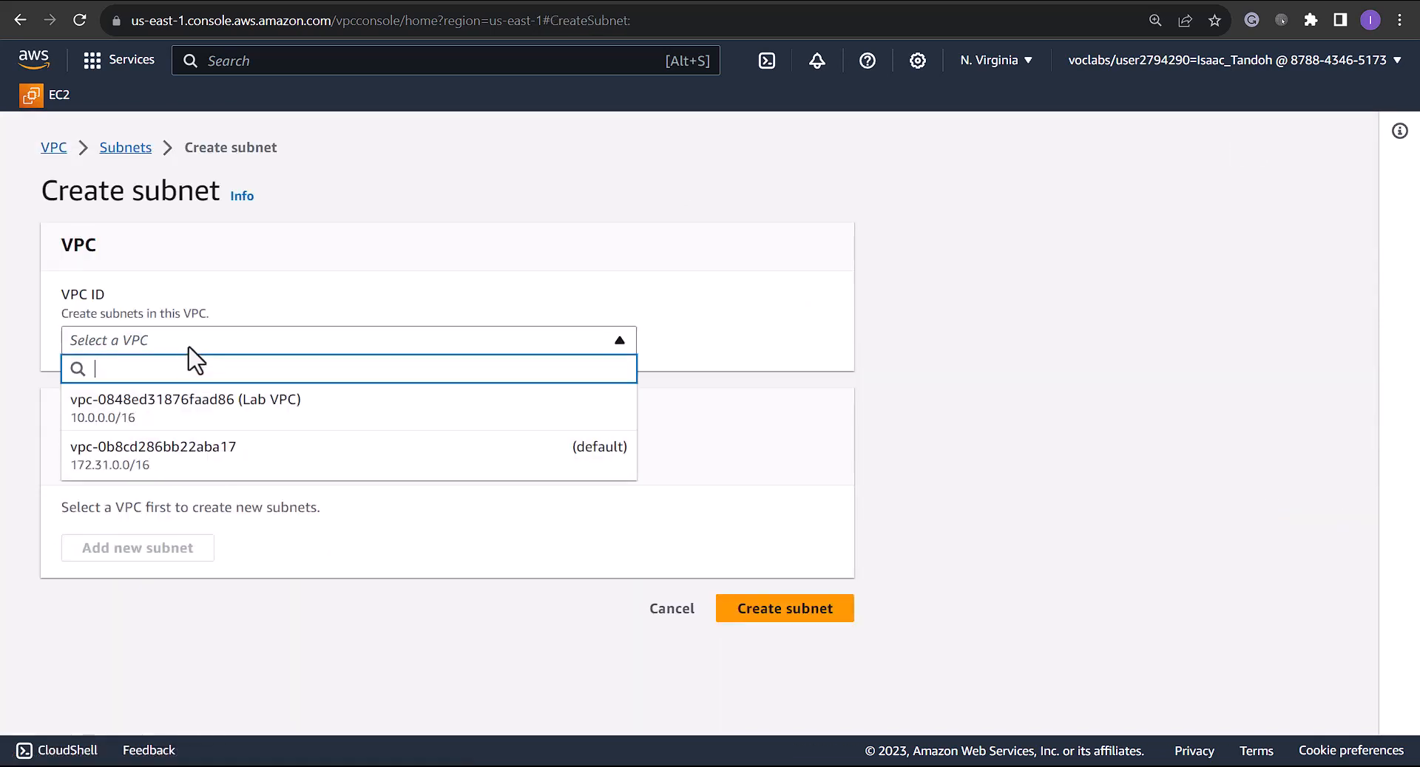
left_click(299, 410)
- Name the new subnet "Public Subnet" and place it in availability zone us-east-1a
scroll(355, 412, "down", 5)
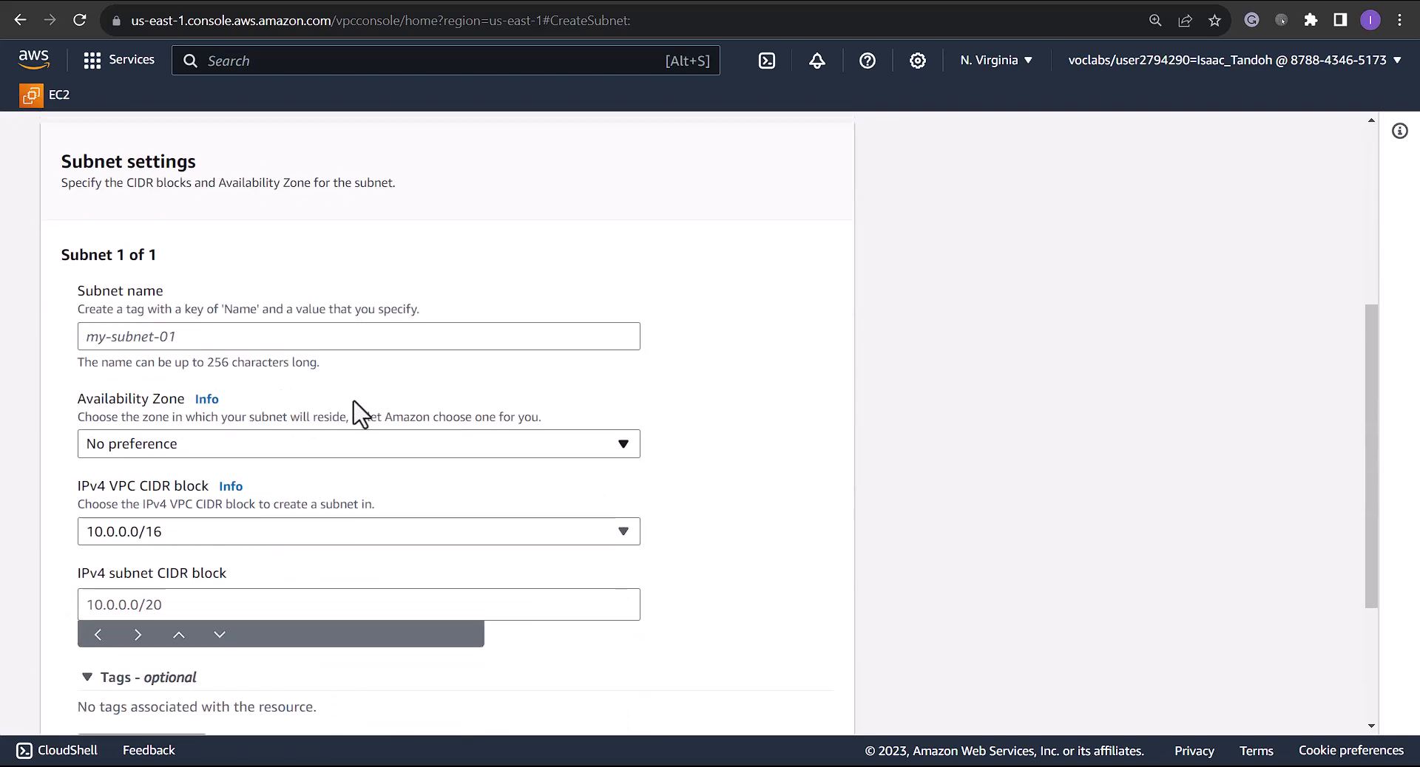
left_click(233, 338)
type("Public Subnet")
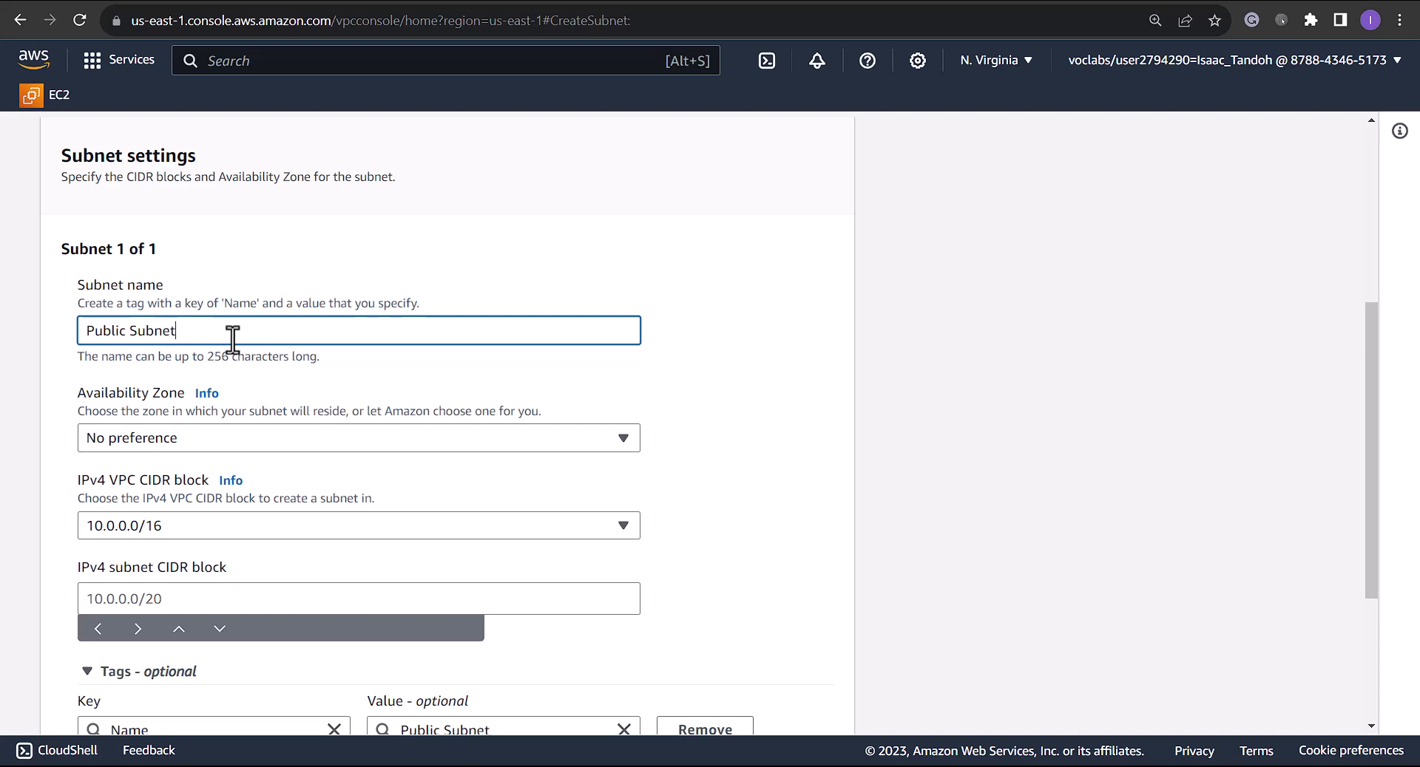
left_click(214, 441)
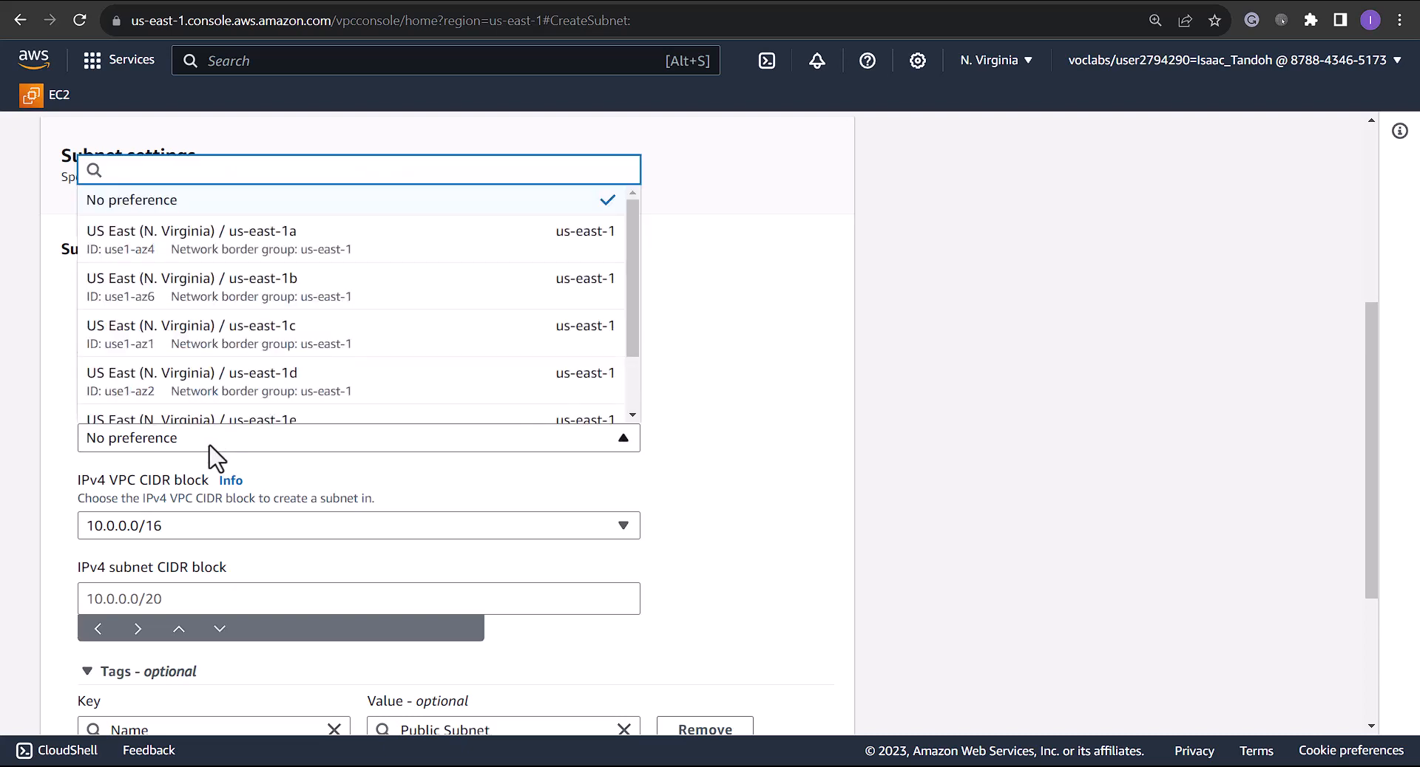
left_click(314, 247)
- Set the subnet's IPv4 CIDR block to 10.0.0.0/24, review the settings, and create the subnet
scroll(443, 399, "down", 1)
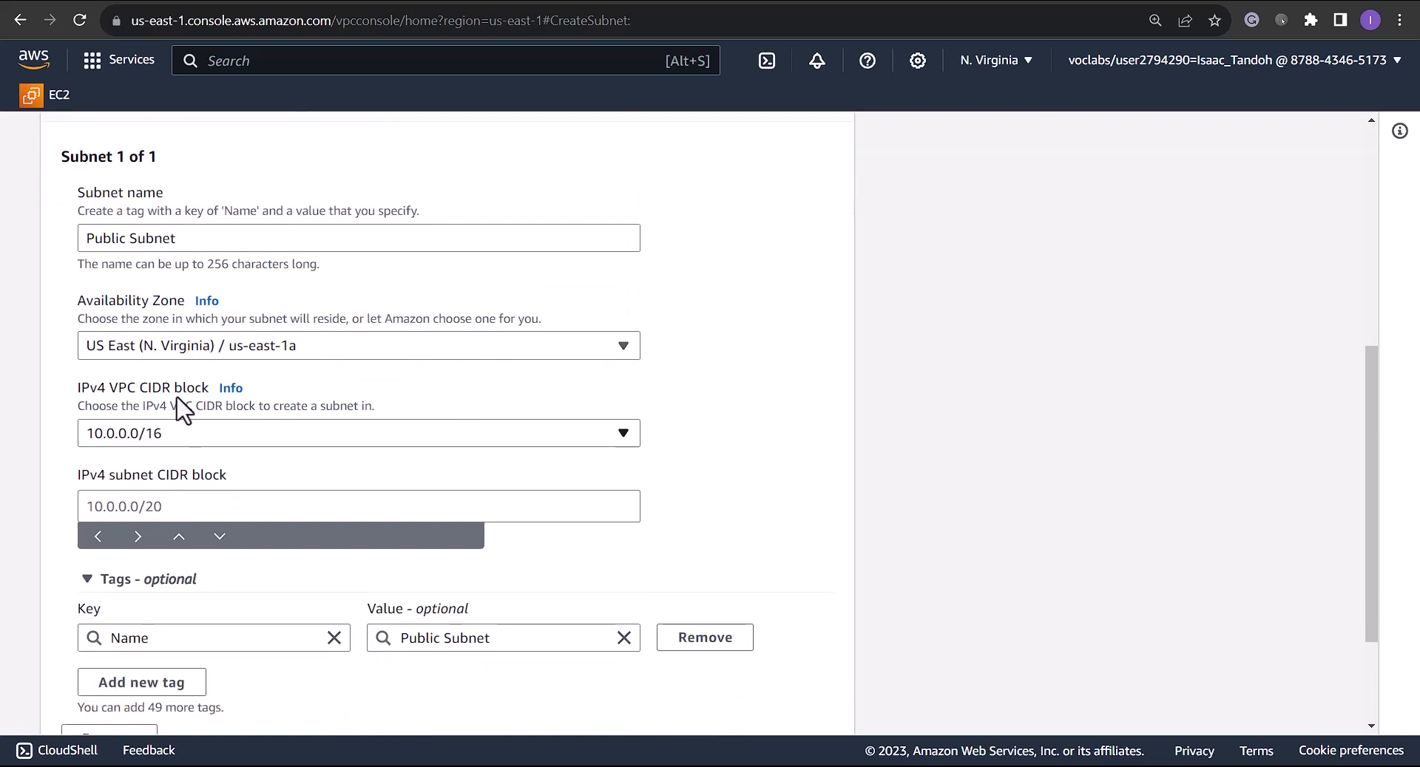
left_click(157, 507)
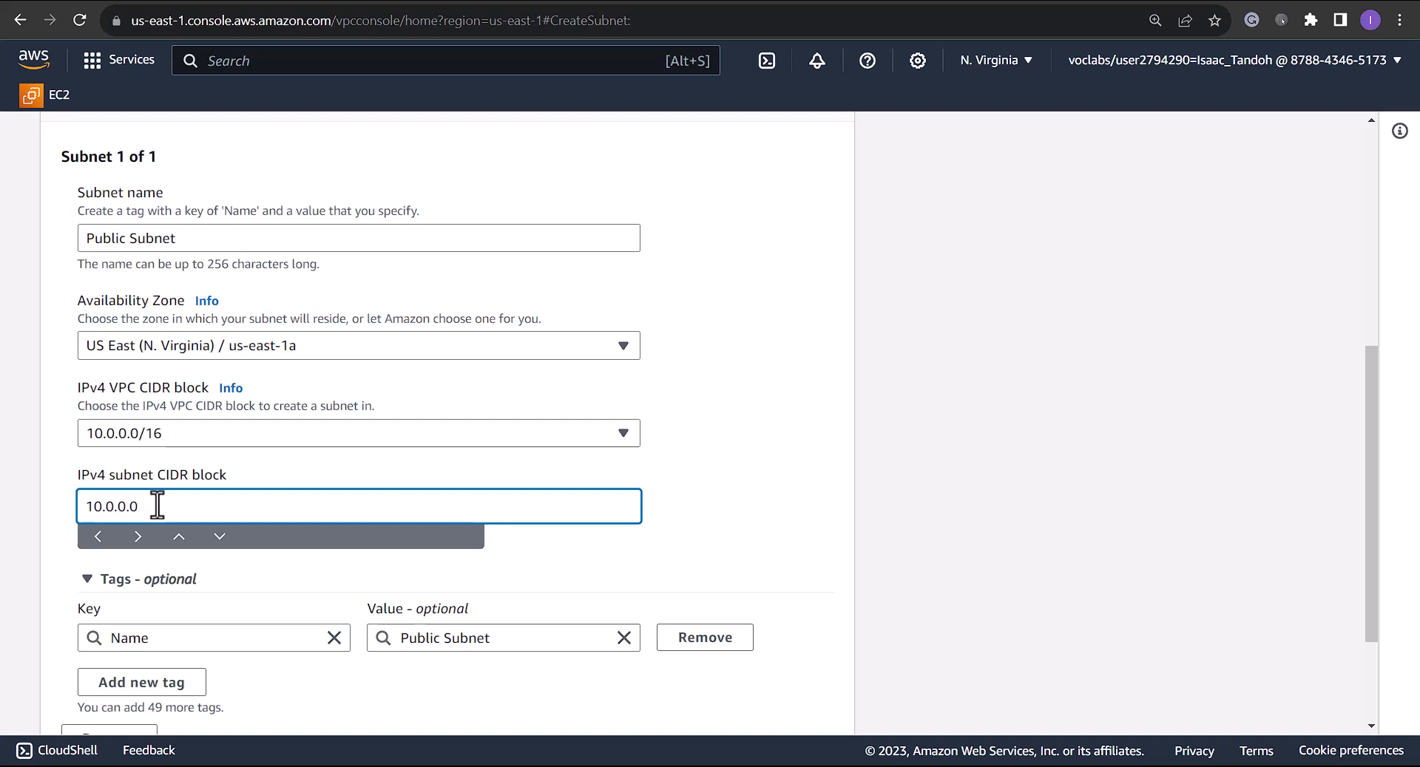
type("10.0.0.0/24")
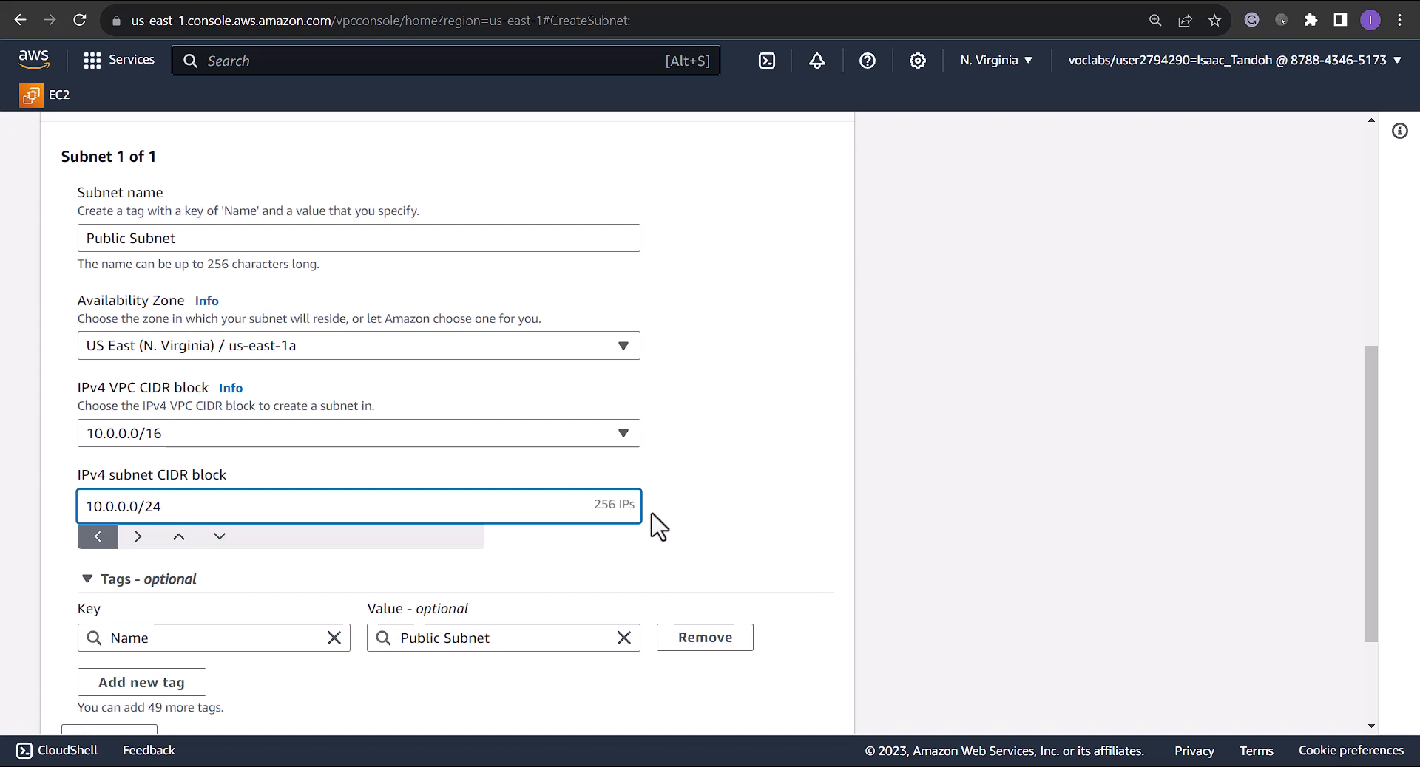
scroll(650, 525, "down", 3)
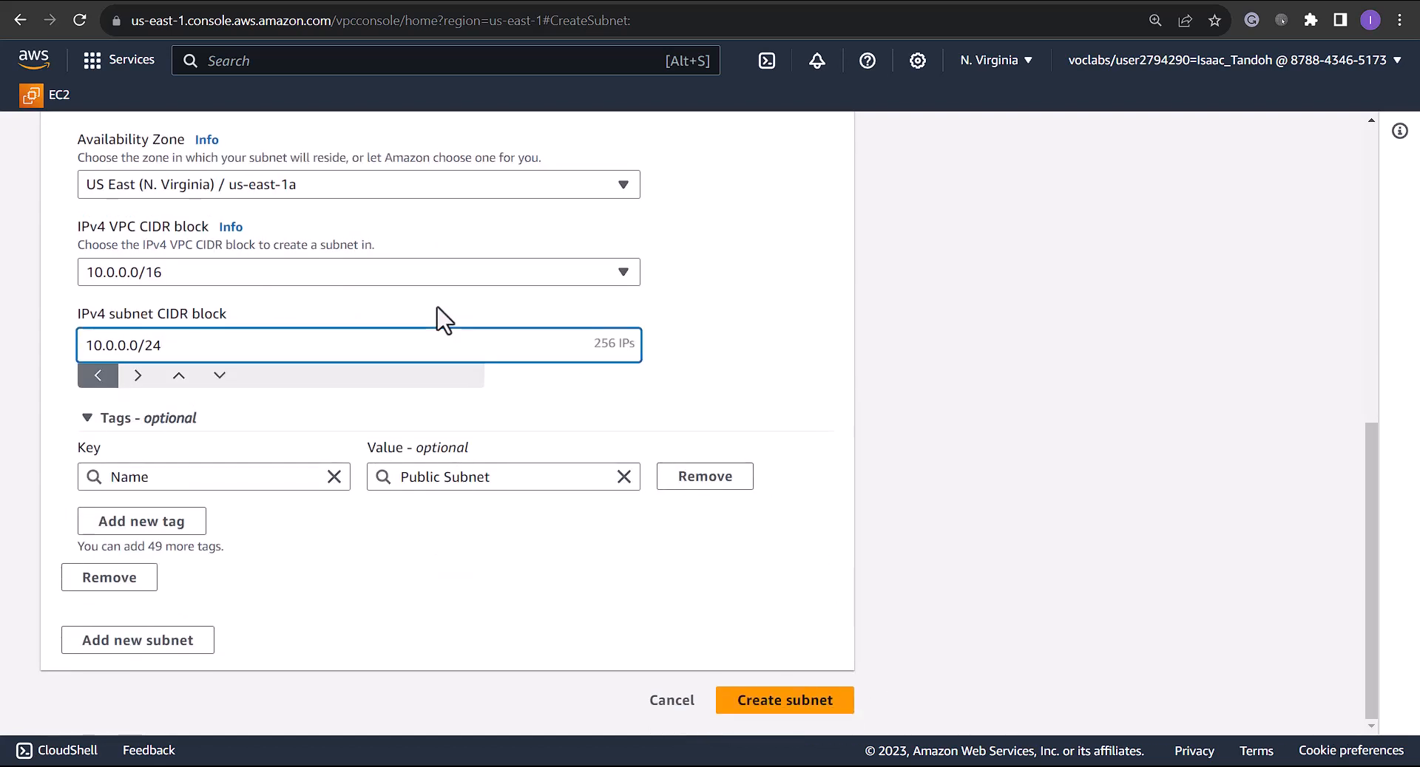
scroll(843, 518, "up", 4)
scroll(850, 532, "down", 4)
left_click(792, 703)
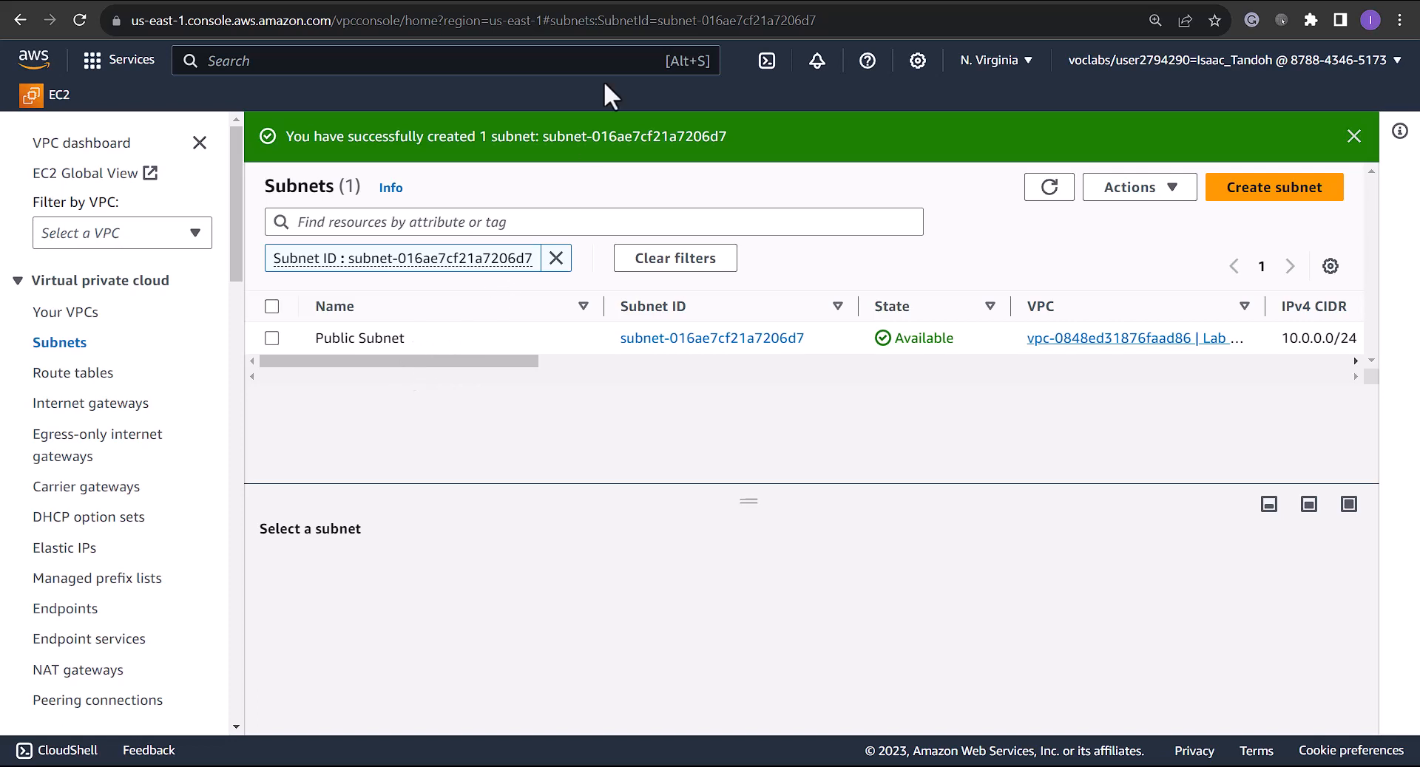
- Switch back to the CAFE VPC diagram in diagrams.net and search the shape library for "aws subnet"
left_click(517, 1)
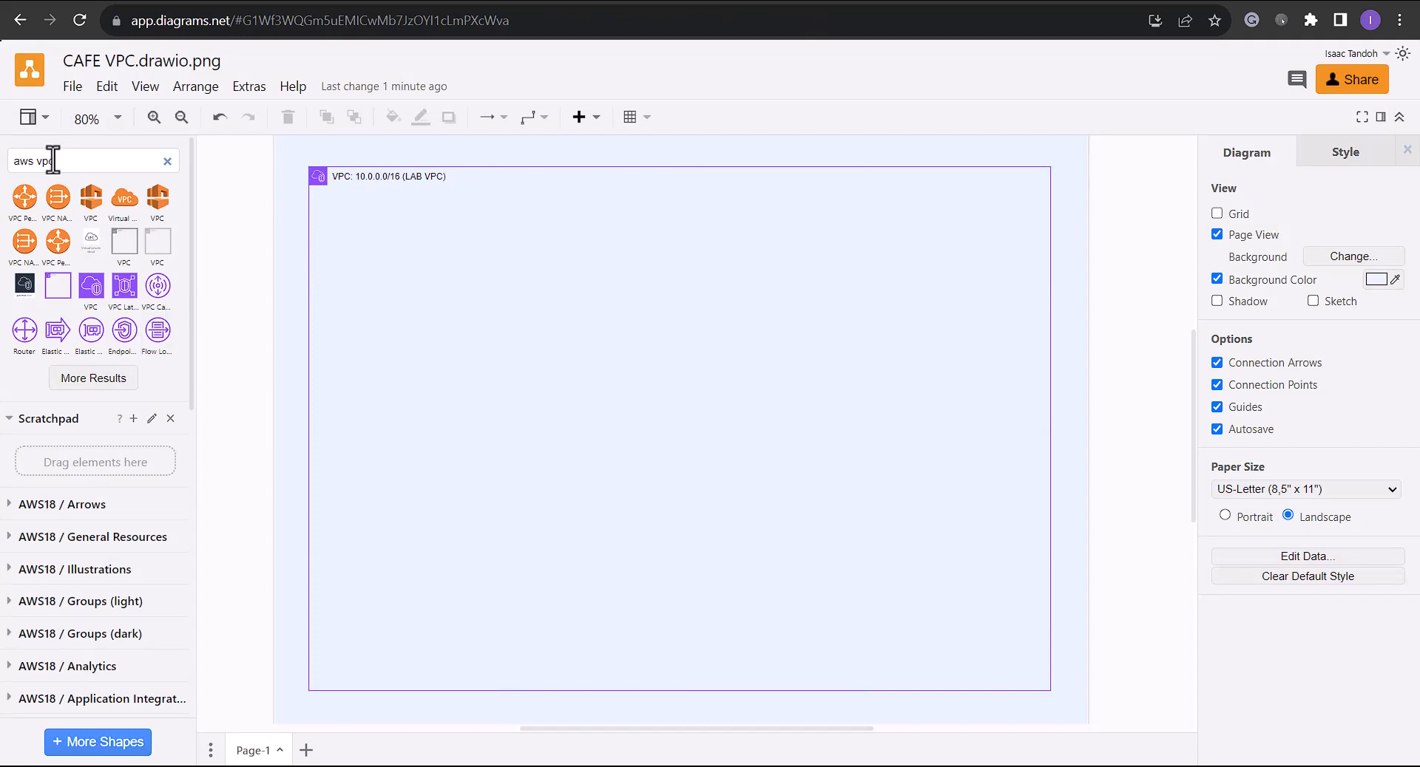
left_click_drag(34, 164, 117, 167)
key("BackSpace")
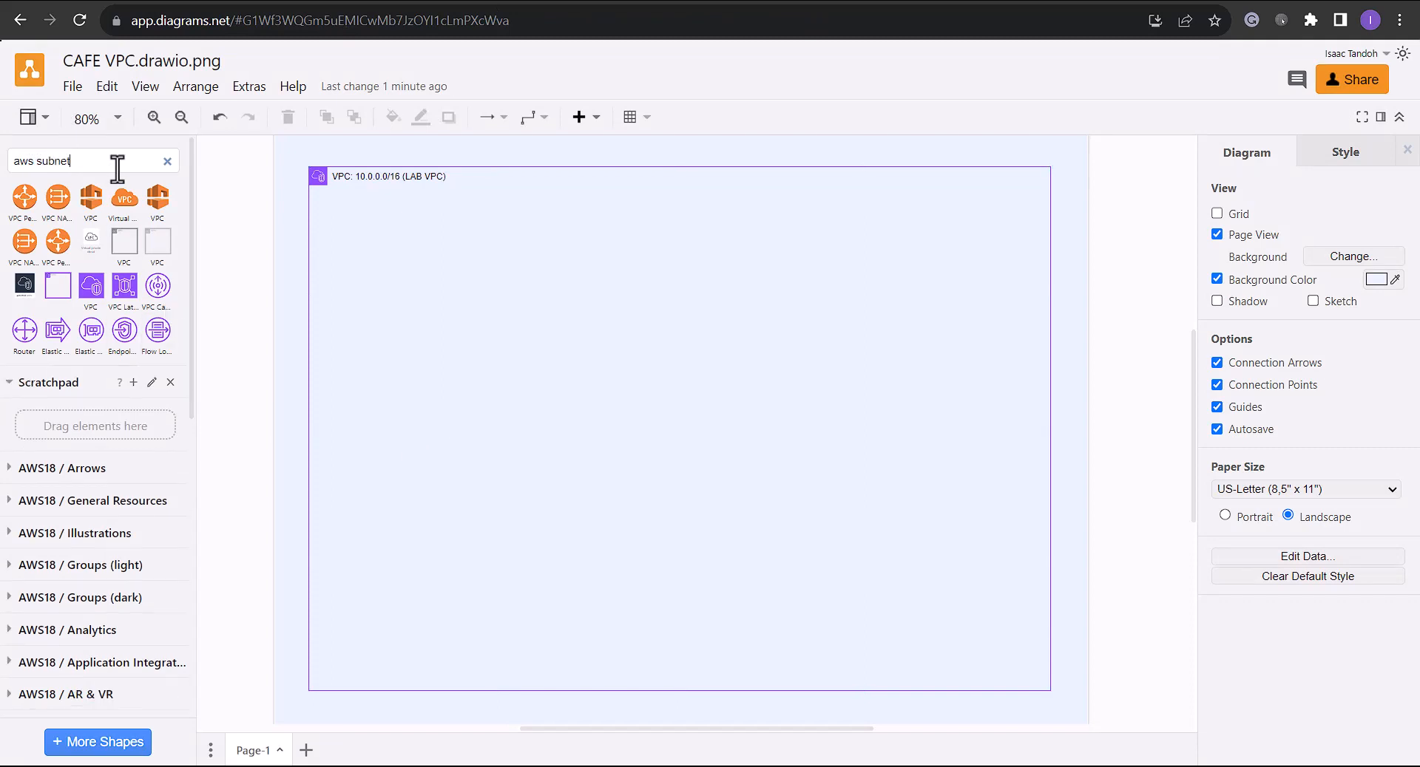
key("Return")
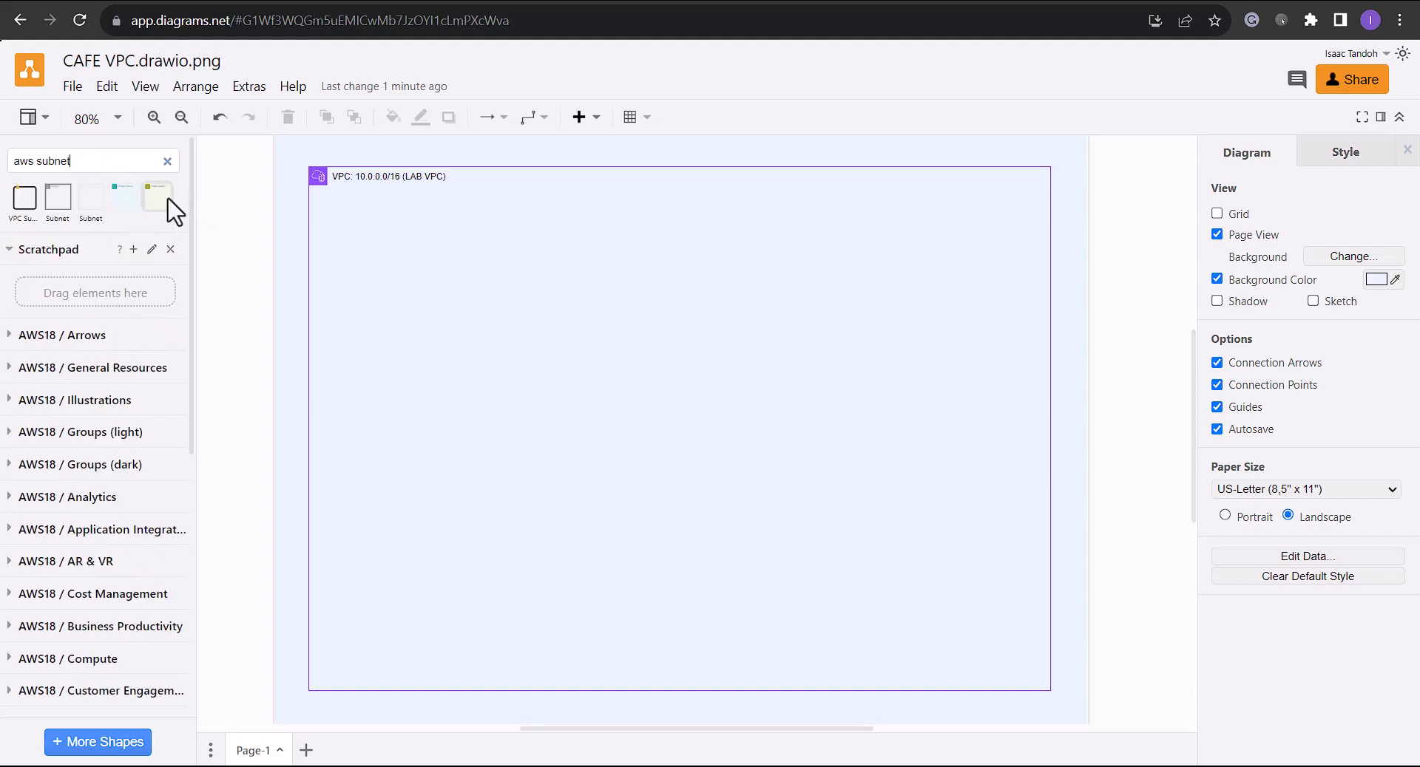
- Place a green public subnet group inside the VPC container and stretch it across the container's upper part
left_click_drag(171, 210, 340, 222)
left_click_drag(433, 255, 539, 301)
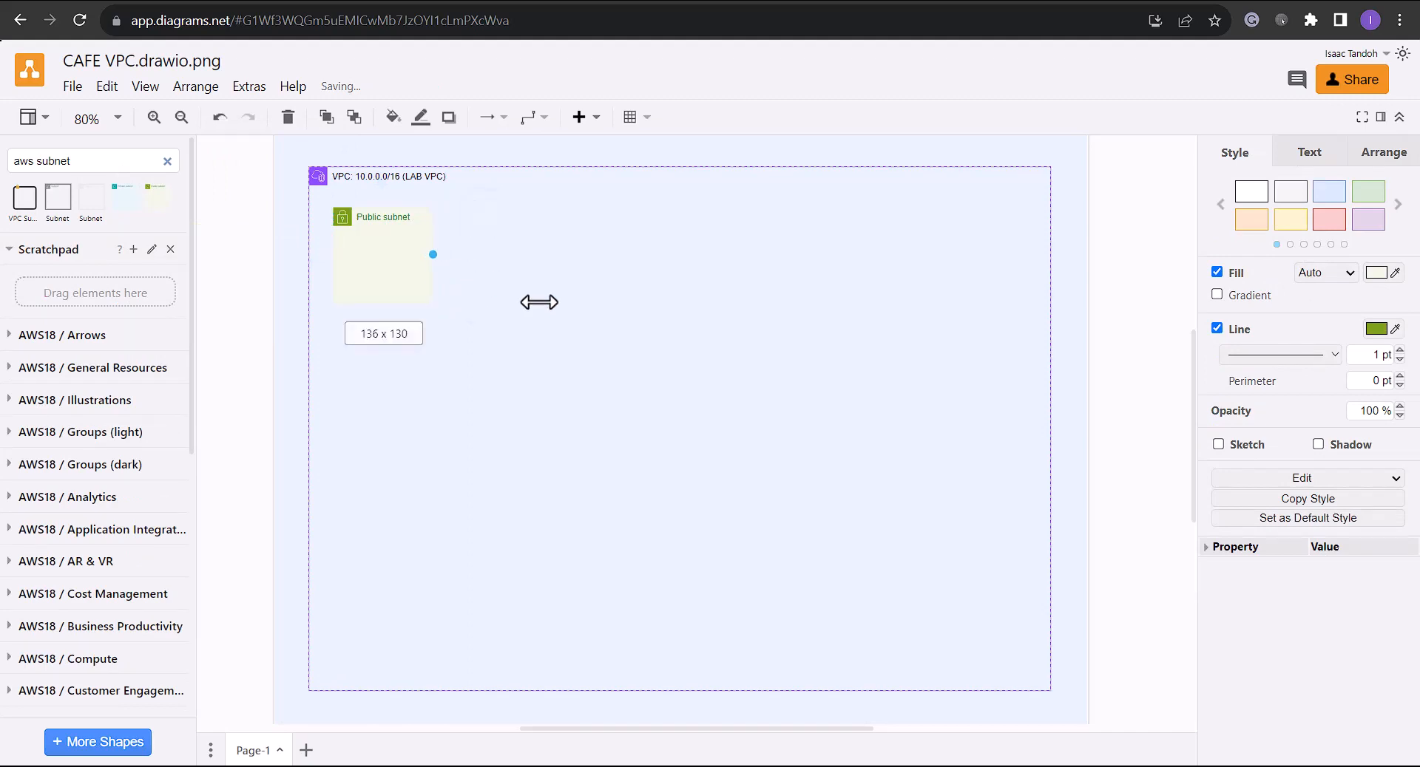
left_click_drag(689, 393, 693, 390)
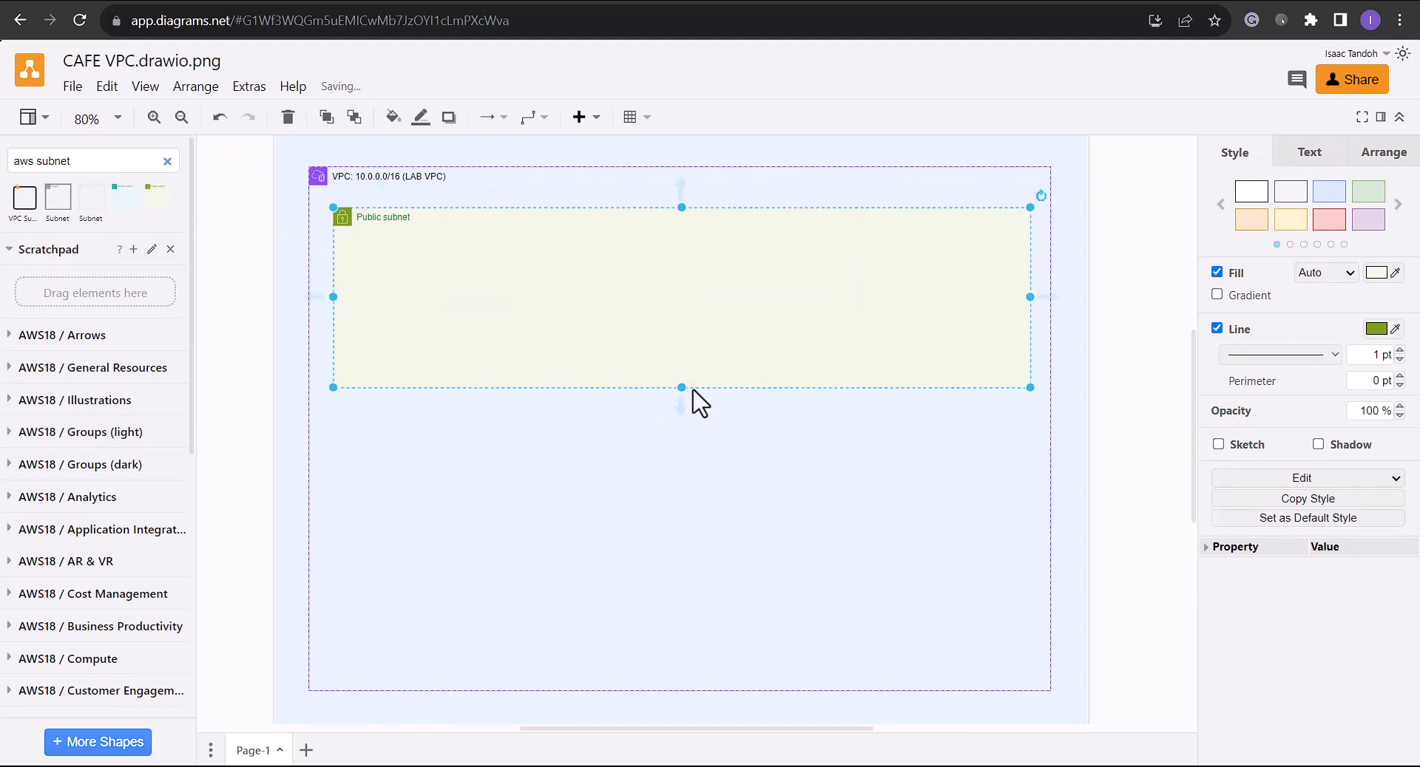
- Change the public subnet group's label to "Public subnet: 10.0.0.0/24"
double_click(399, 216)
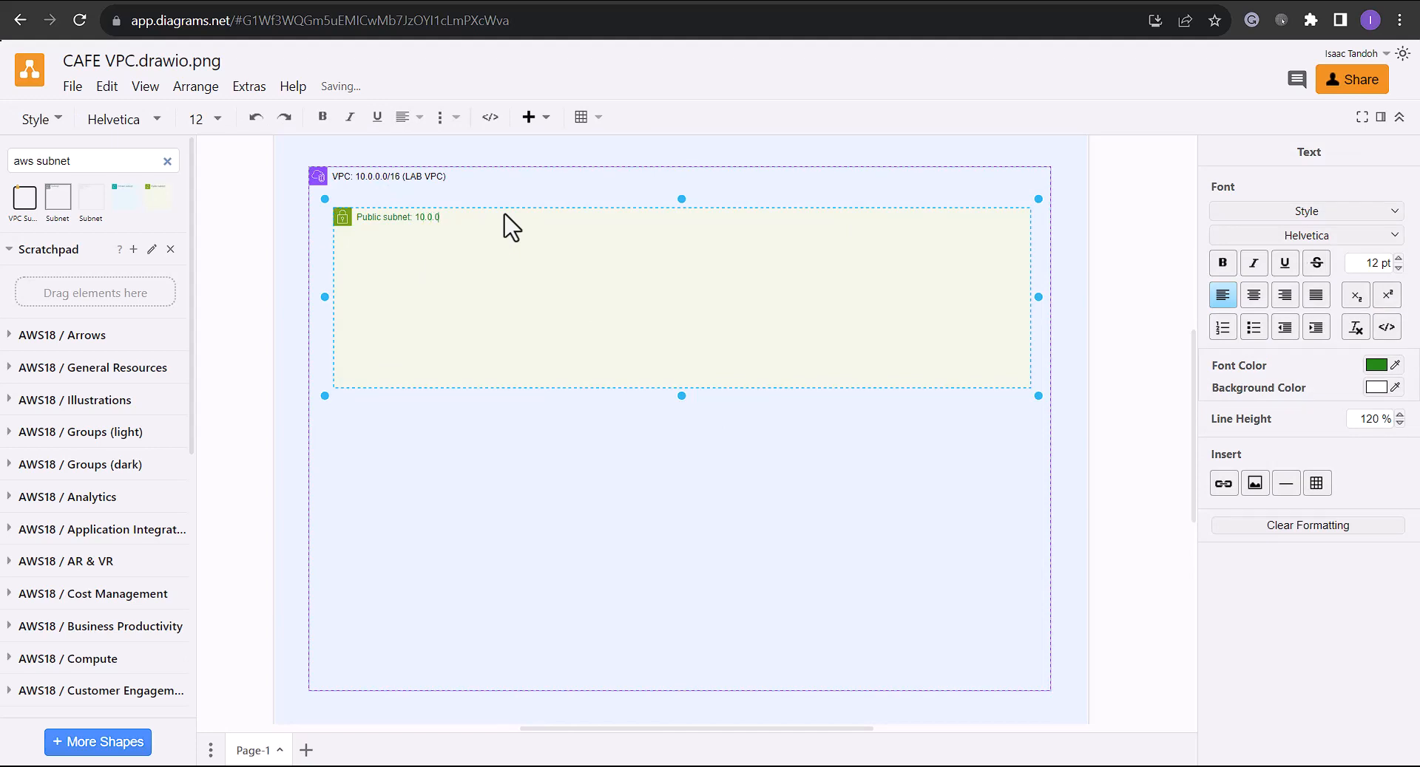
left_click(761, 393)
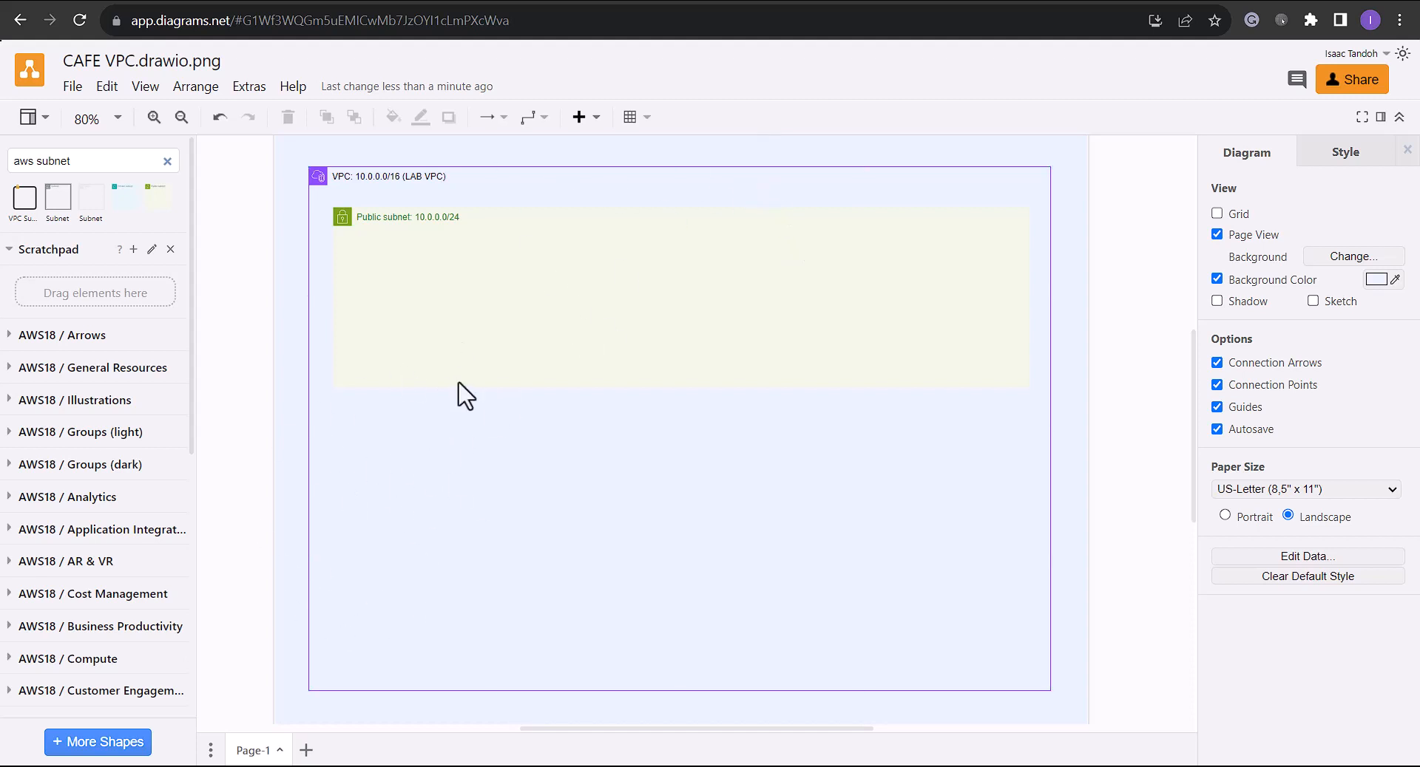
left_click(380, 215)
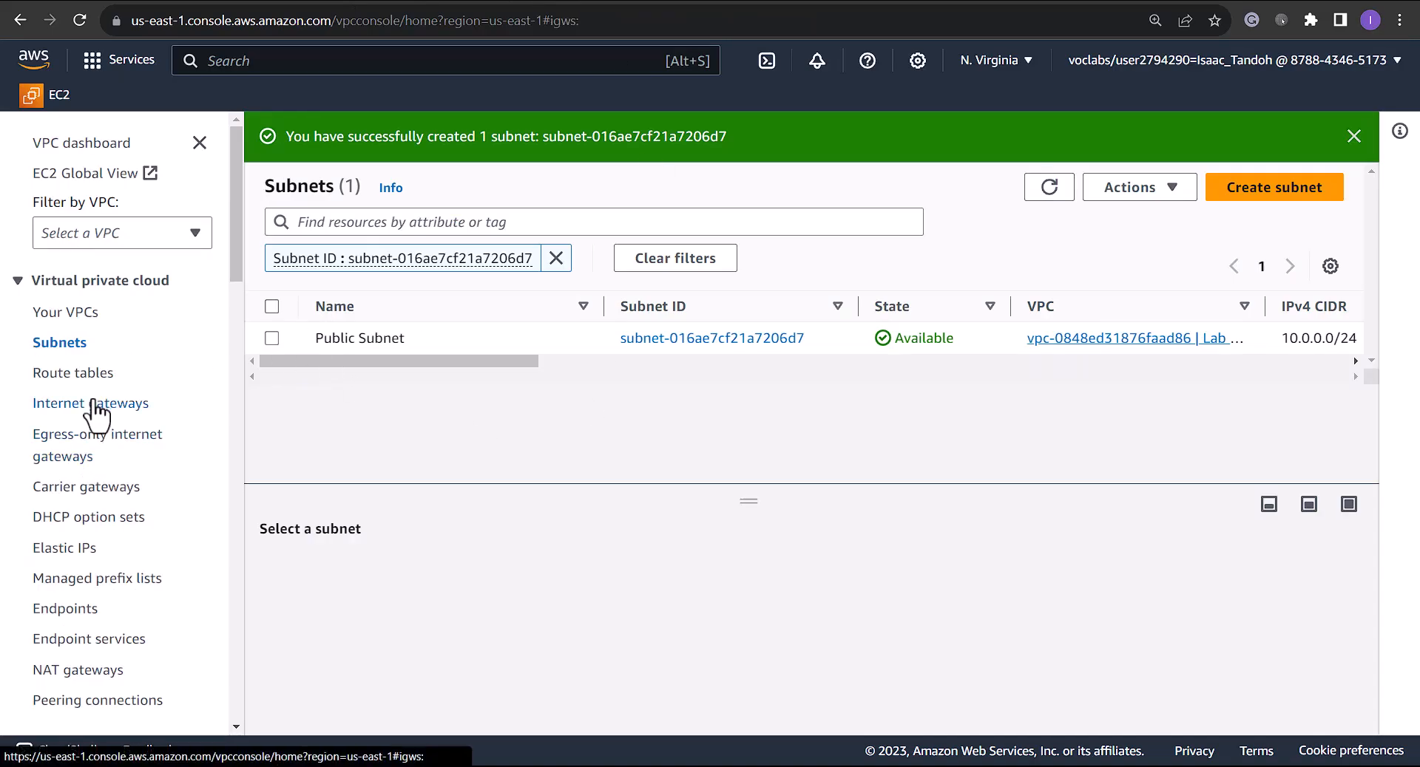
- Create an internet gateway with the name tag "Lab IGW"
left_click(96, 405)
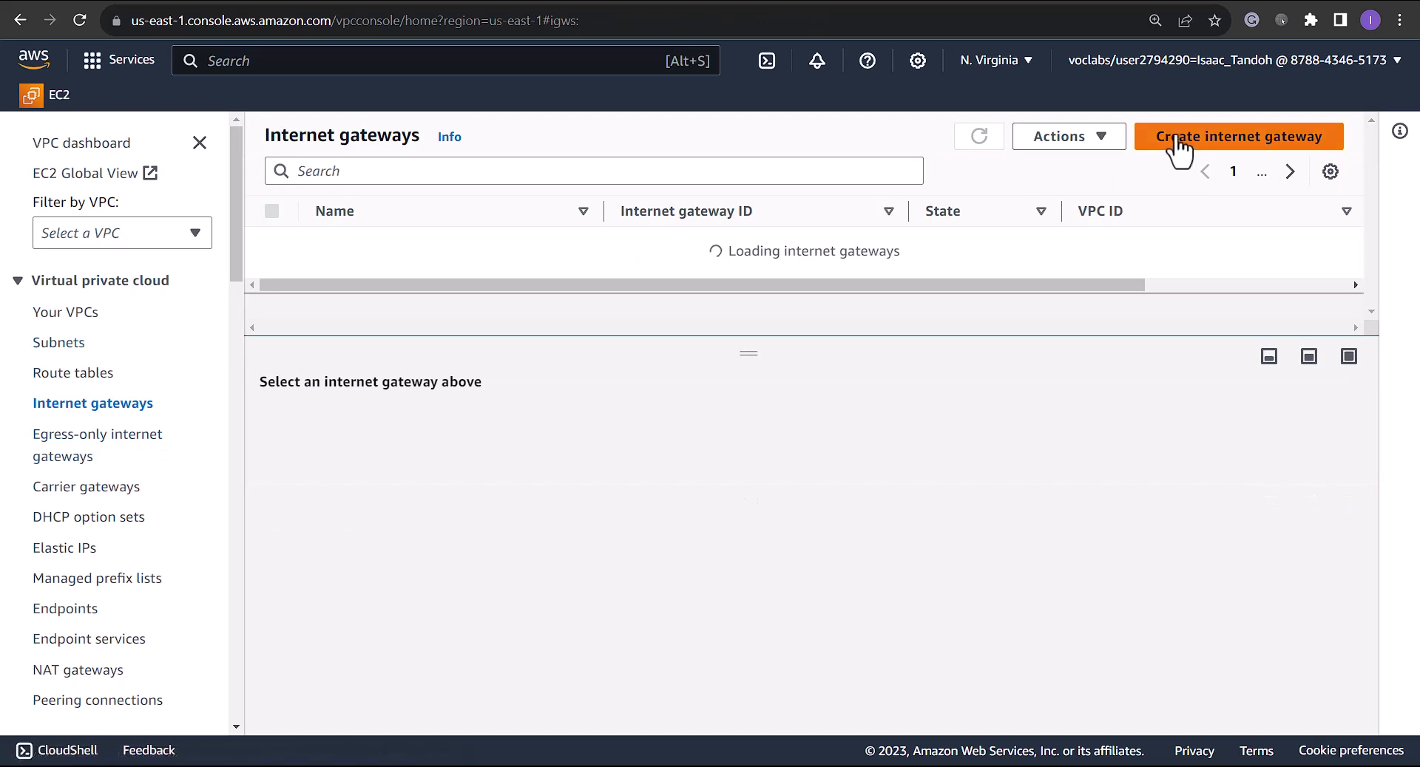
left_click(1180, 148)
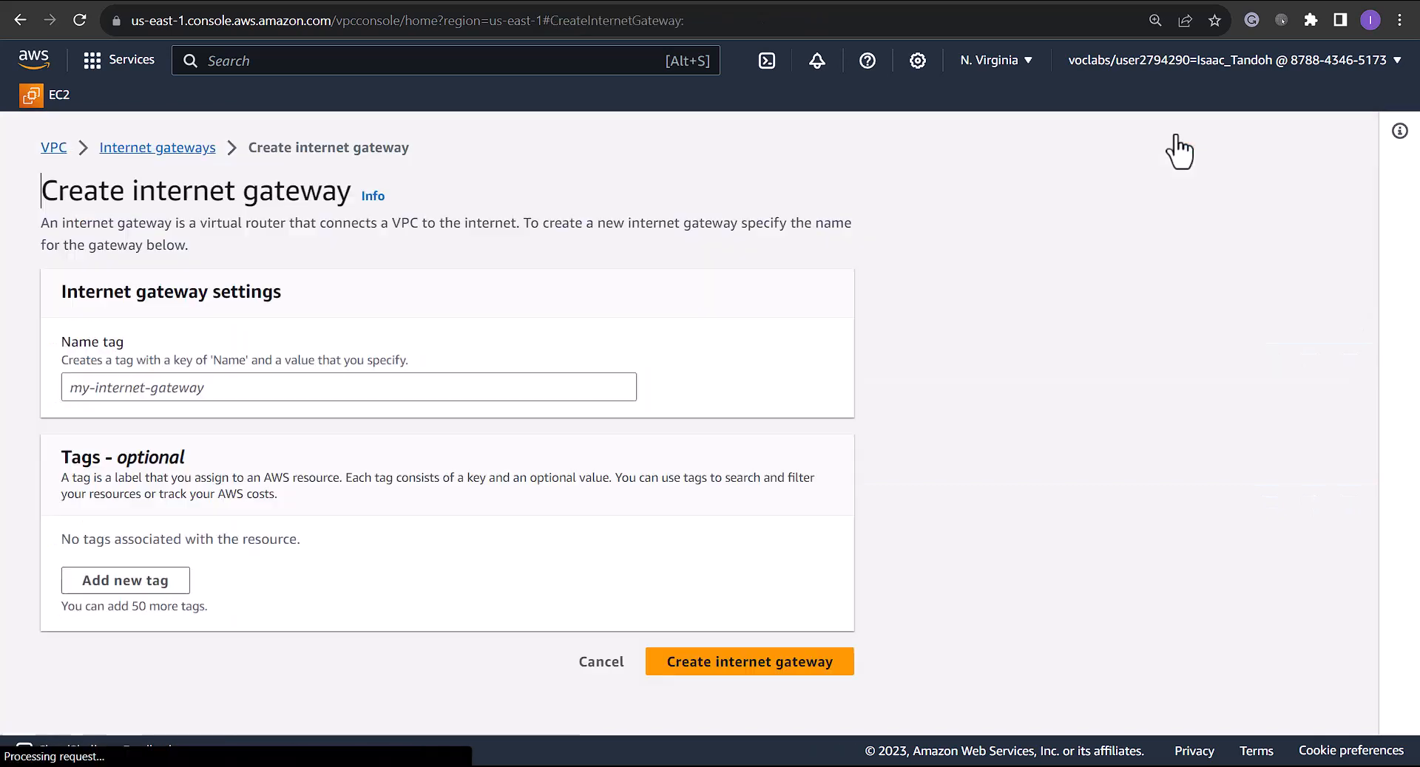
left_click(241, 388)
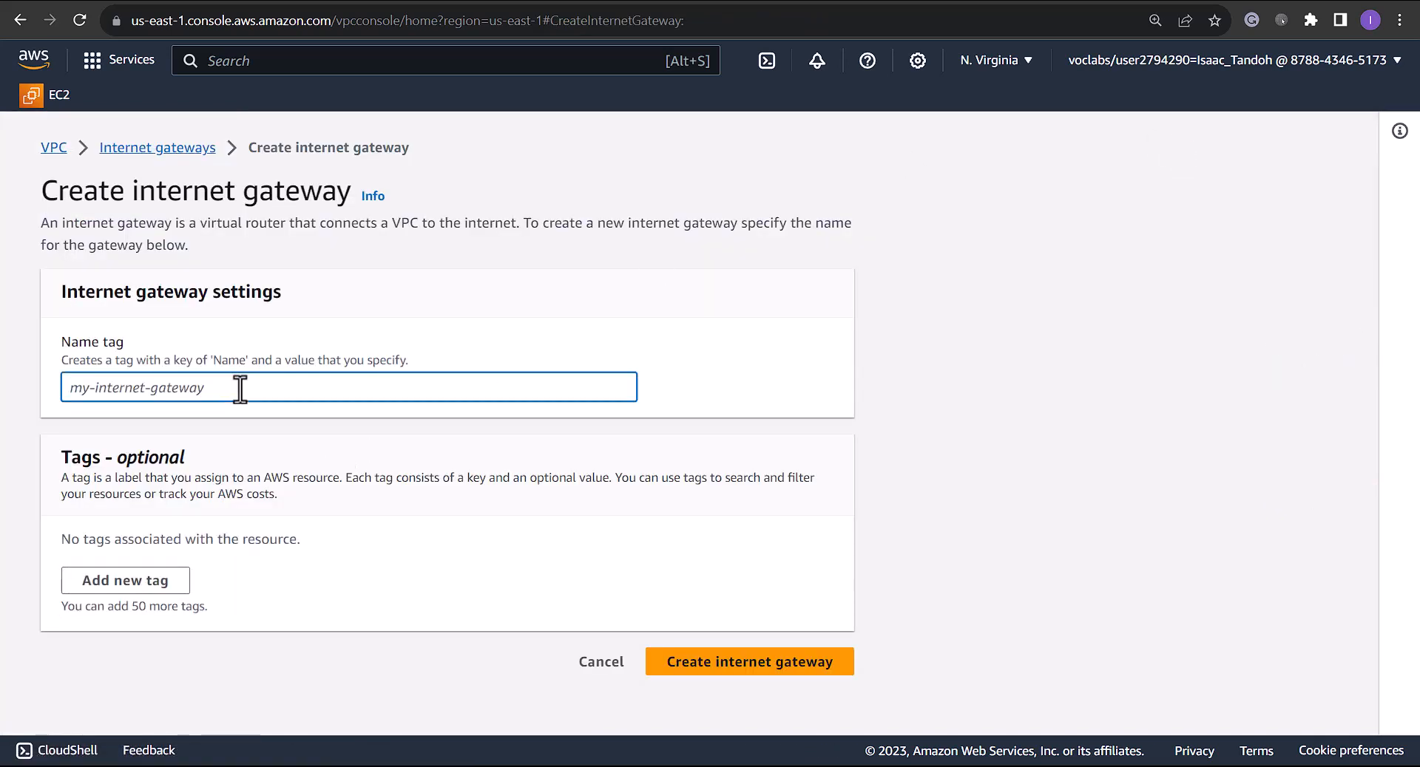
type("Lab IGW")
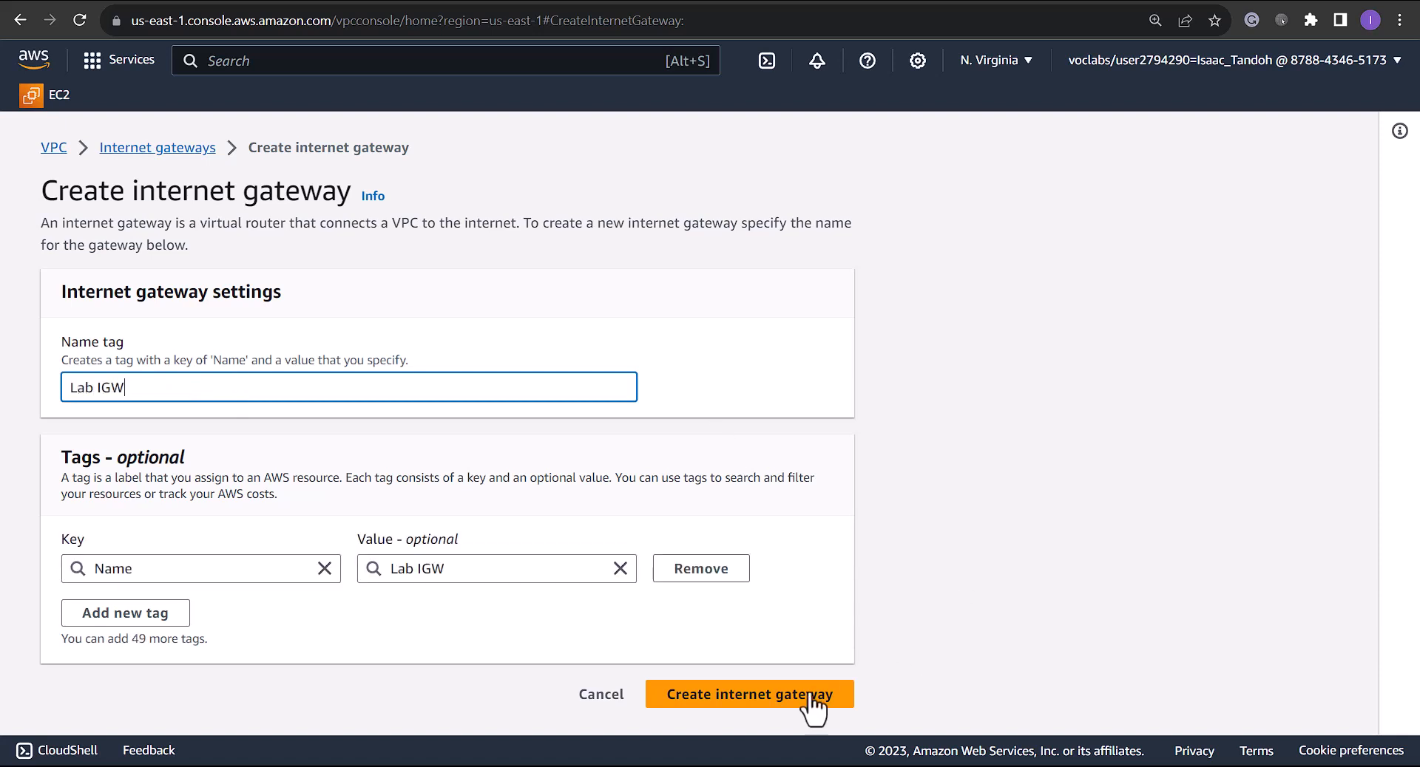
left_click(788, 701)
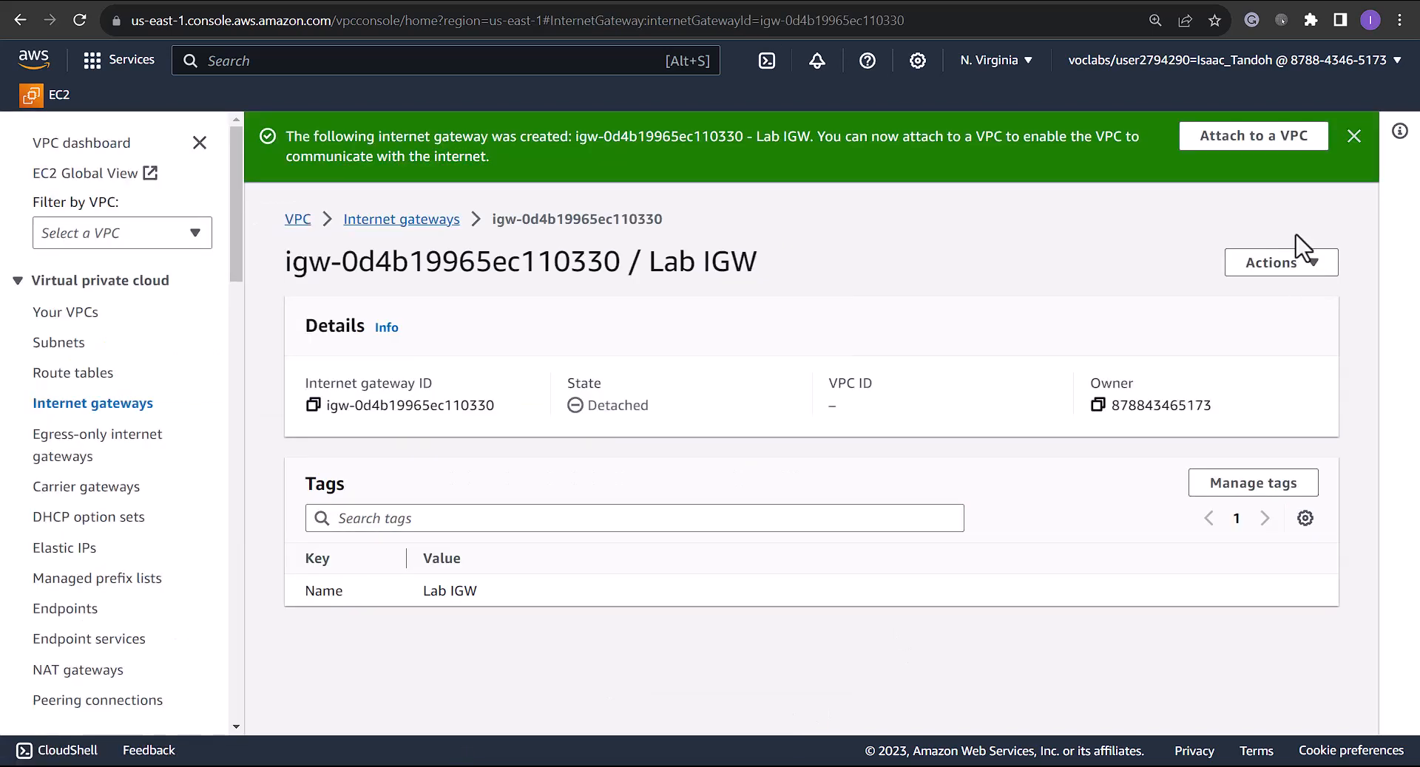
- Attach the Lab IGW internet gateway to the Lab VPC
left_click(1295, 265)
left_click(1250, 299)
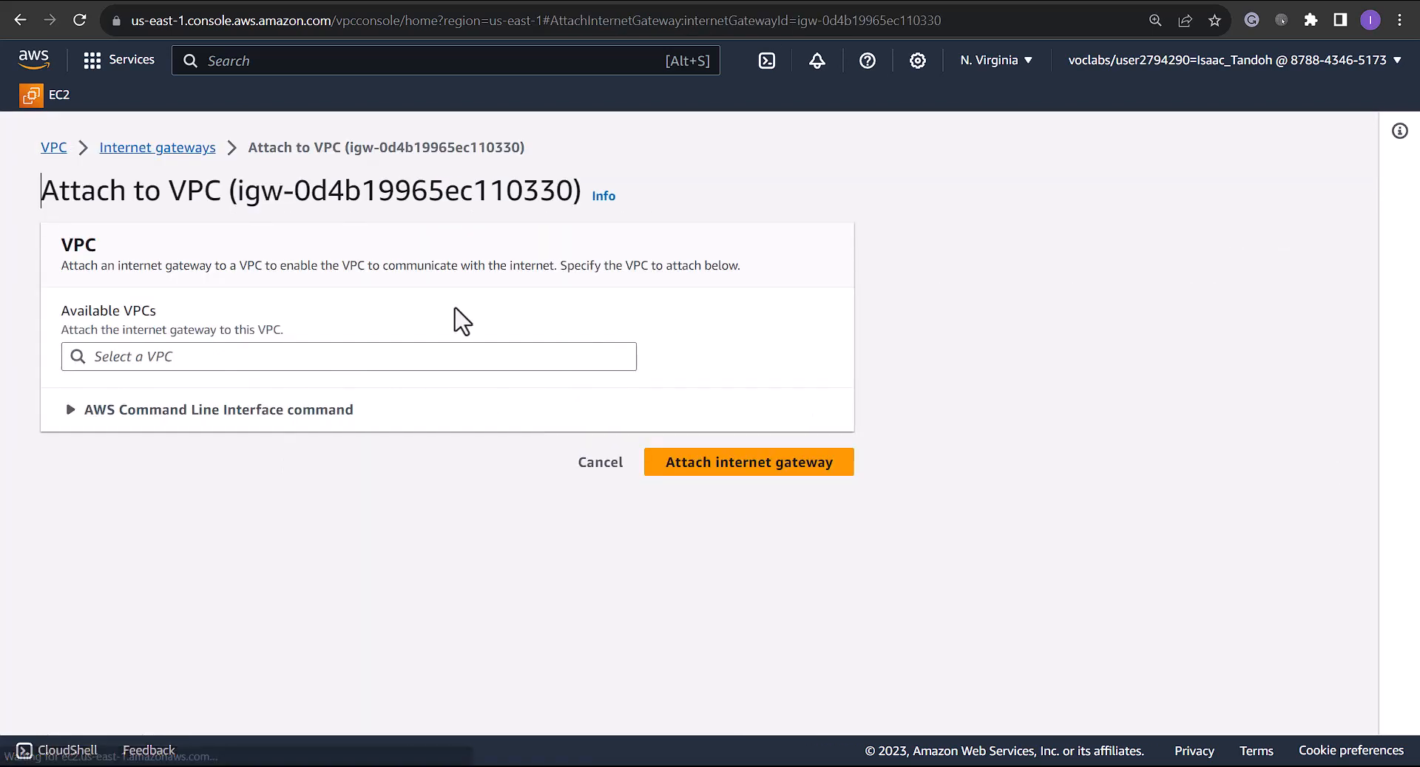
left_click(340, 358)
left_click(266, 387)
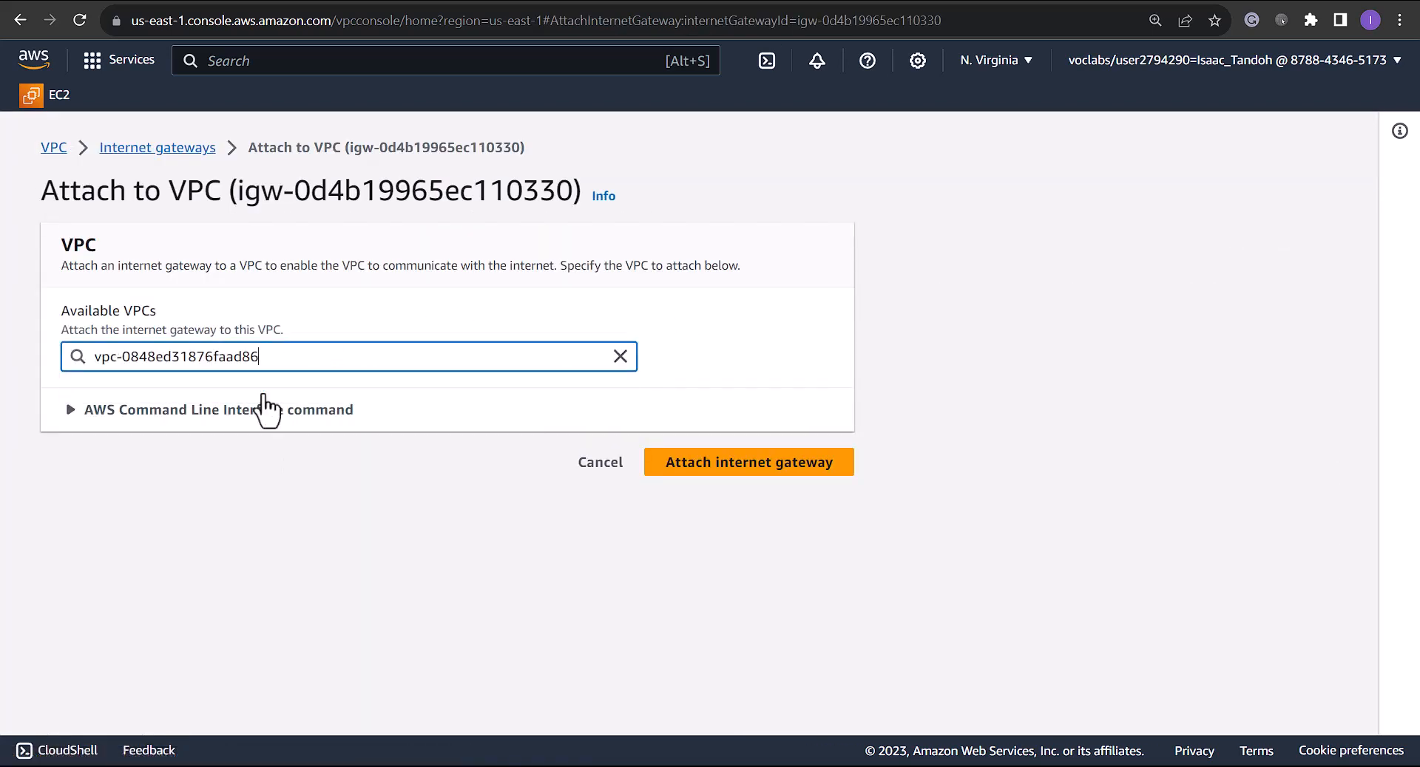
left_click(769, 465)
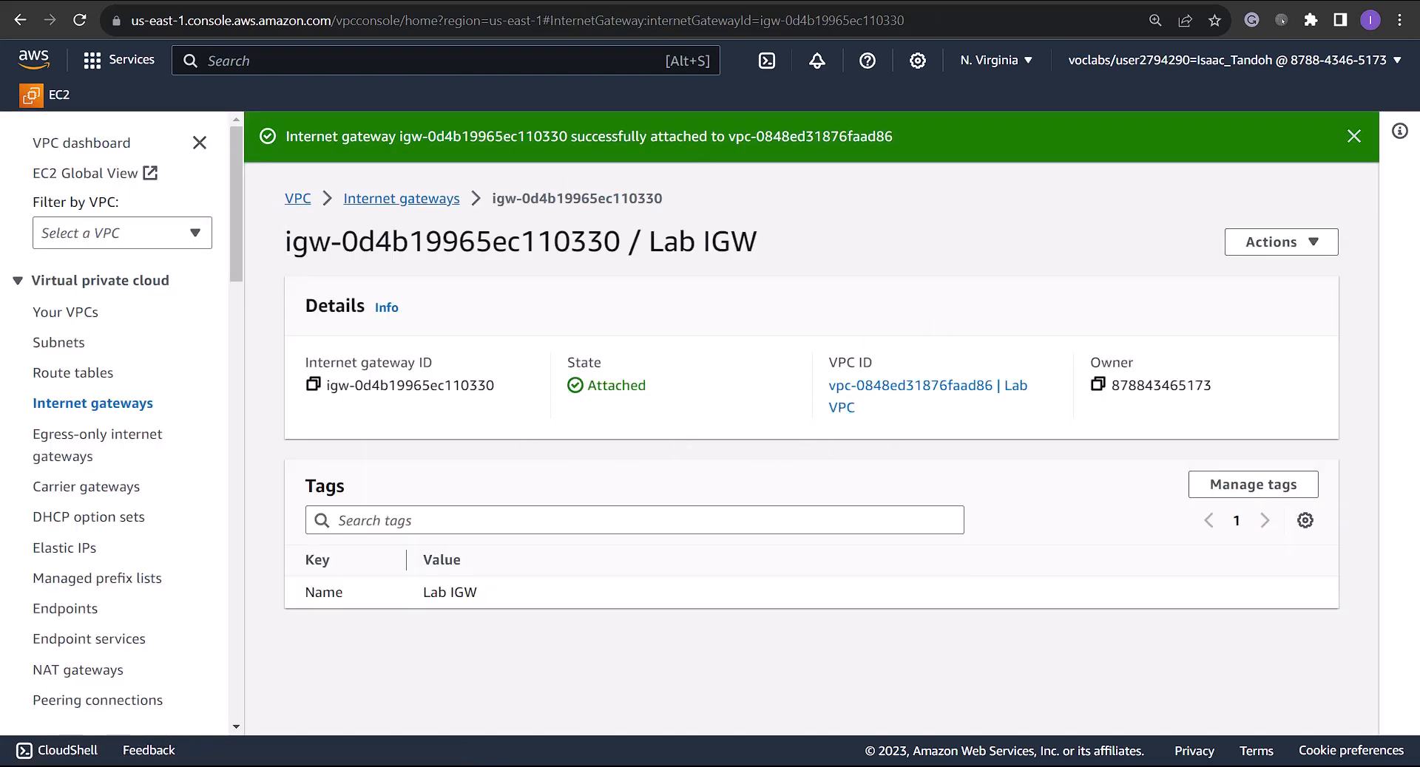
- Switch to the CAFE VPC diagram in diagrams.net and search the shape library for "aws internet gateway"
left_click(851, 1)
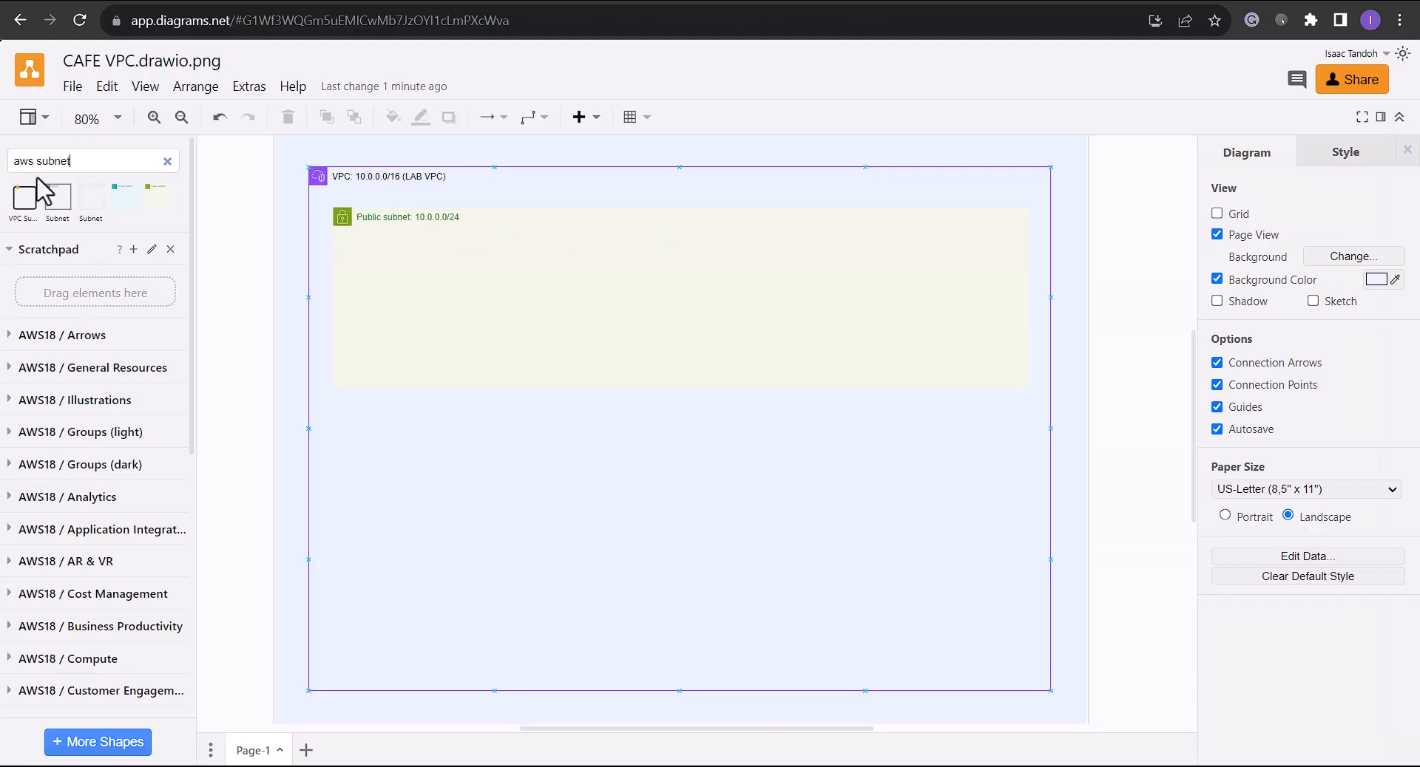
left_click_drag(35, 161, 142, 159)
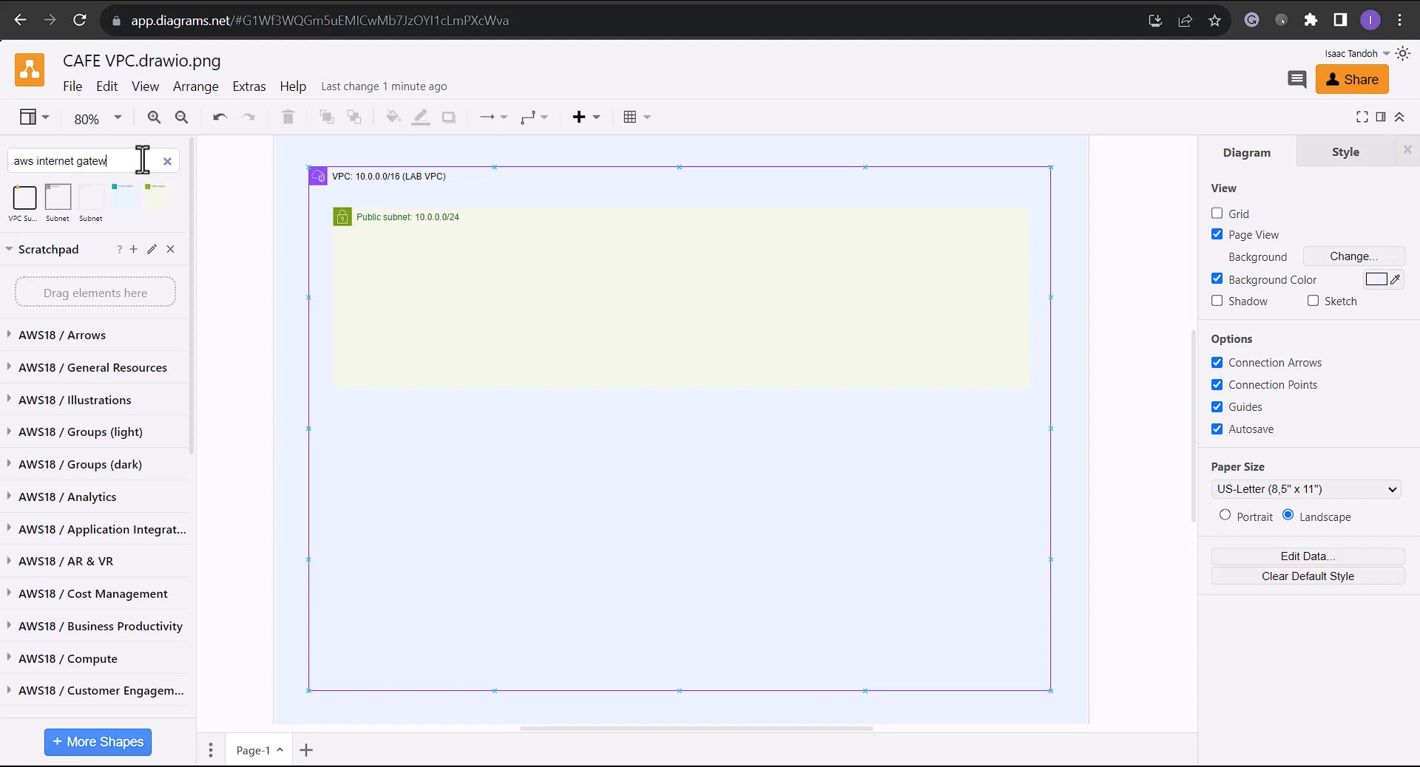
key("Return")
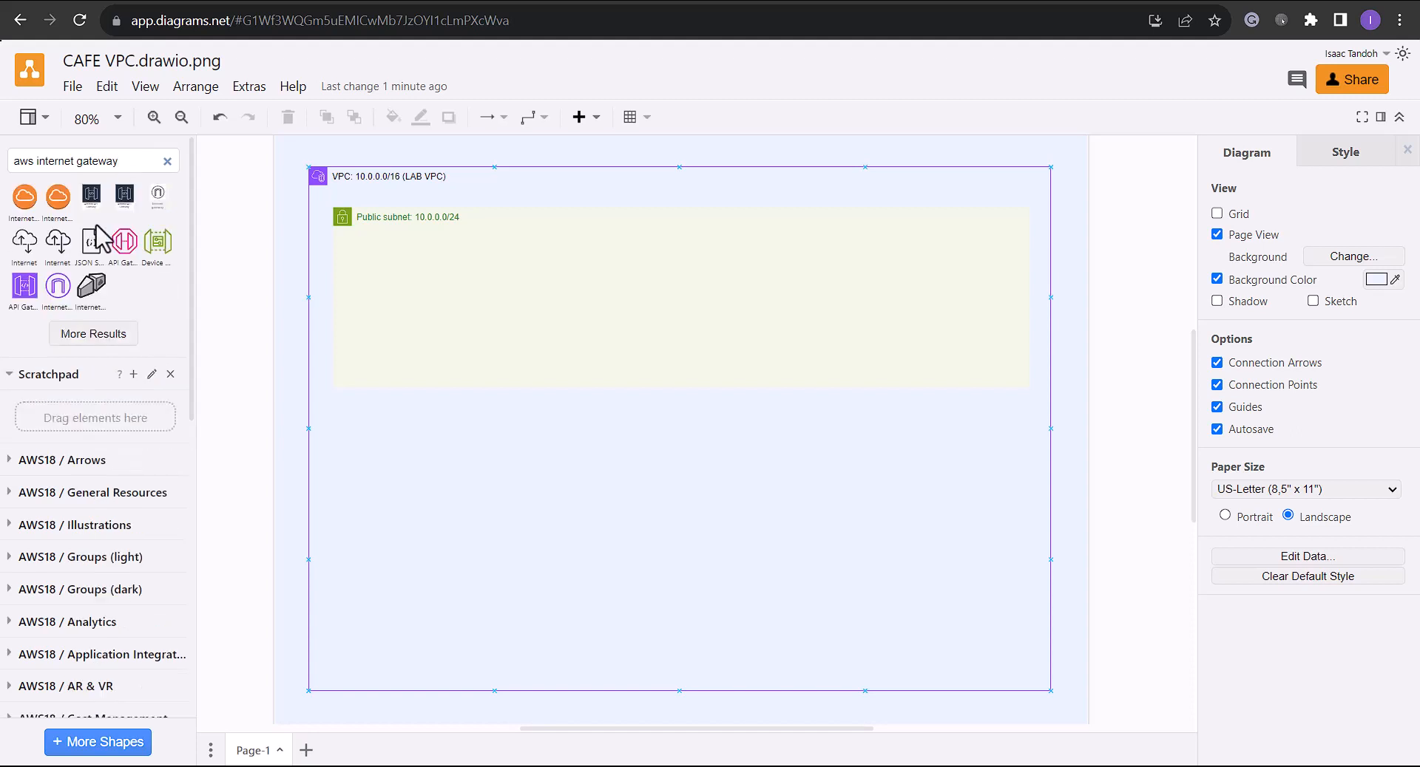
- Place the purple internet gateway icon on the VPC container's left border and label it "LAB IGW"
mouse_move(63, 290)
left_click_drag(64, 290, 324, 438)
left_click(404, 474)
double_click(325, 437)
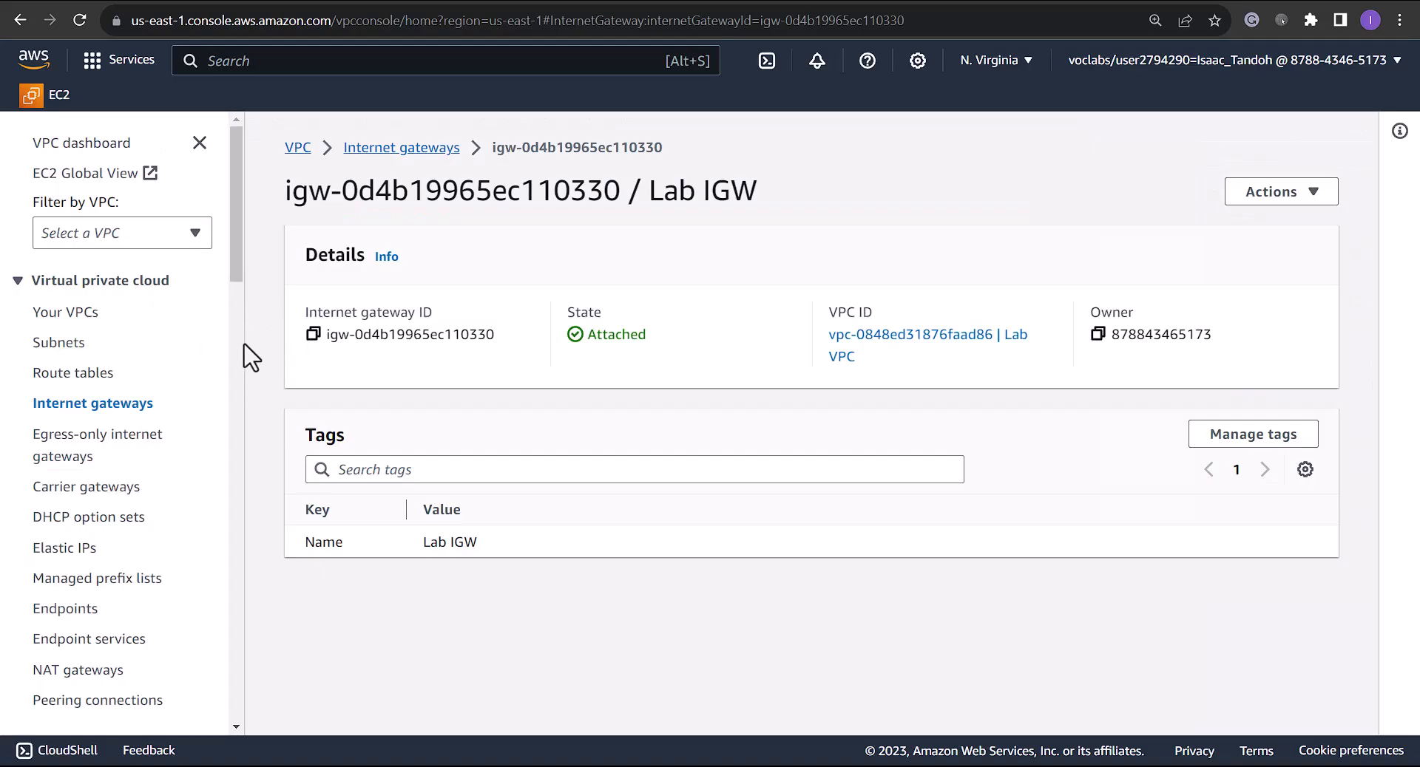
- Return to the AWS VPC console, identify the route table belonging to Lab VPC, and show its routes
left_click(86, 376)
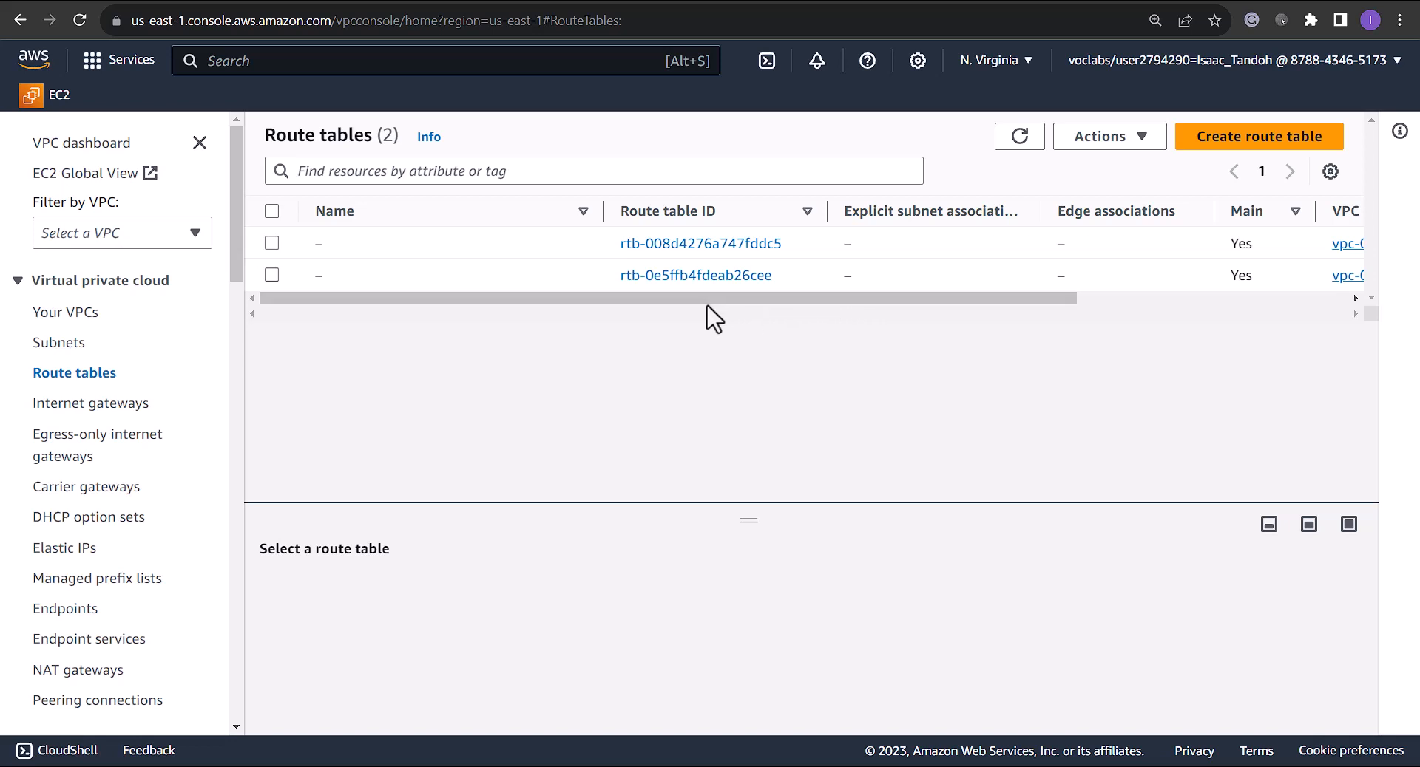
left_click_drag(710, 317, 954, 314)
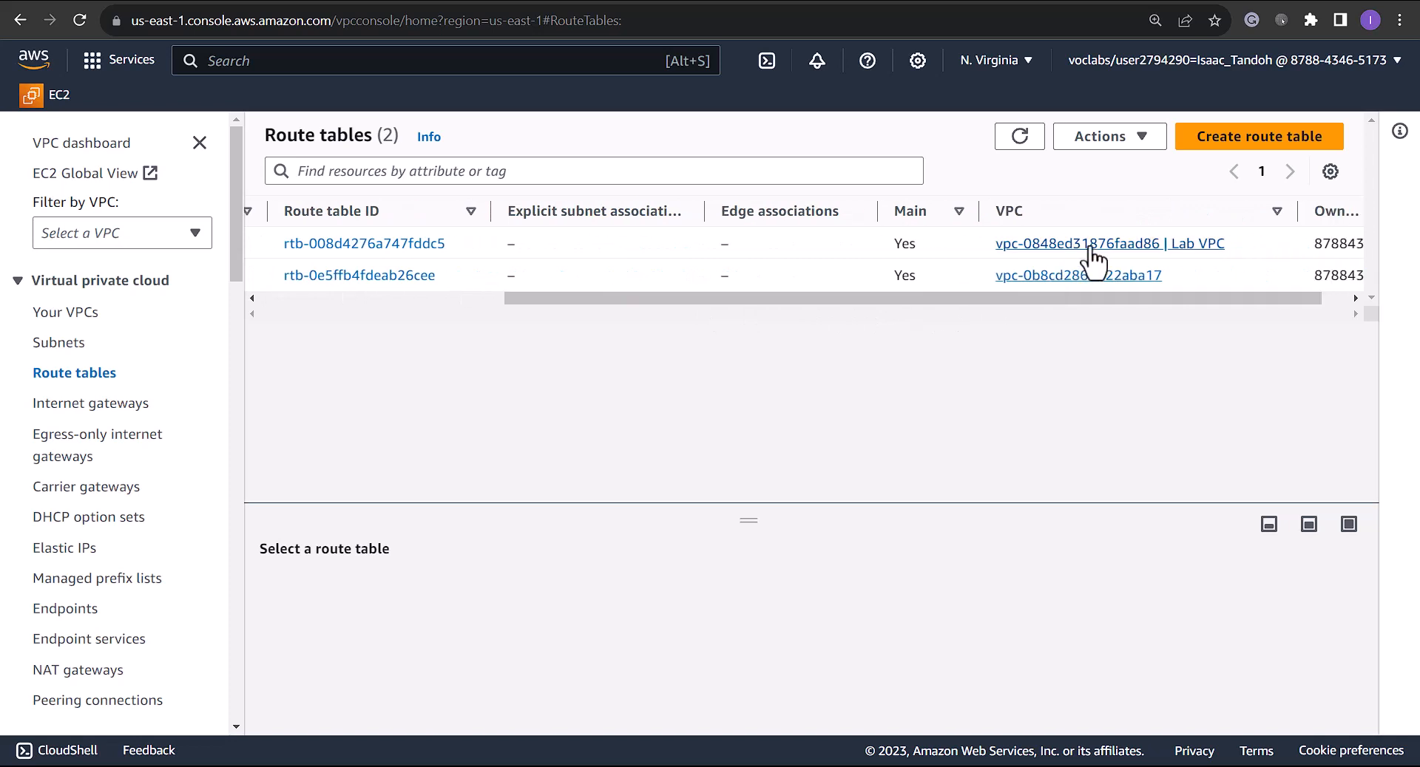
left_click_drag(615, 303, 330, 310)
left_click(273, 244)
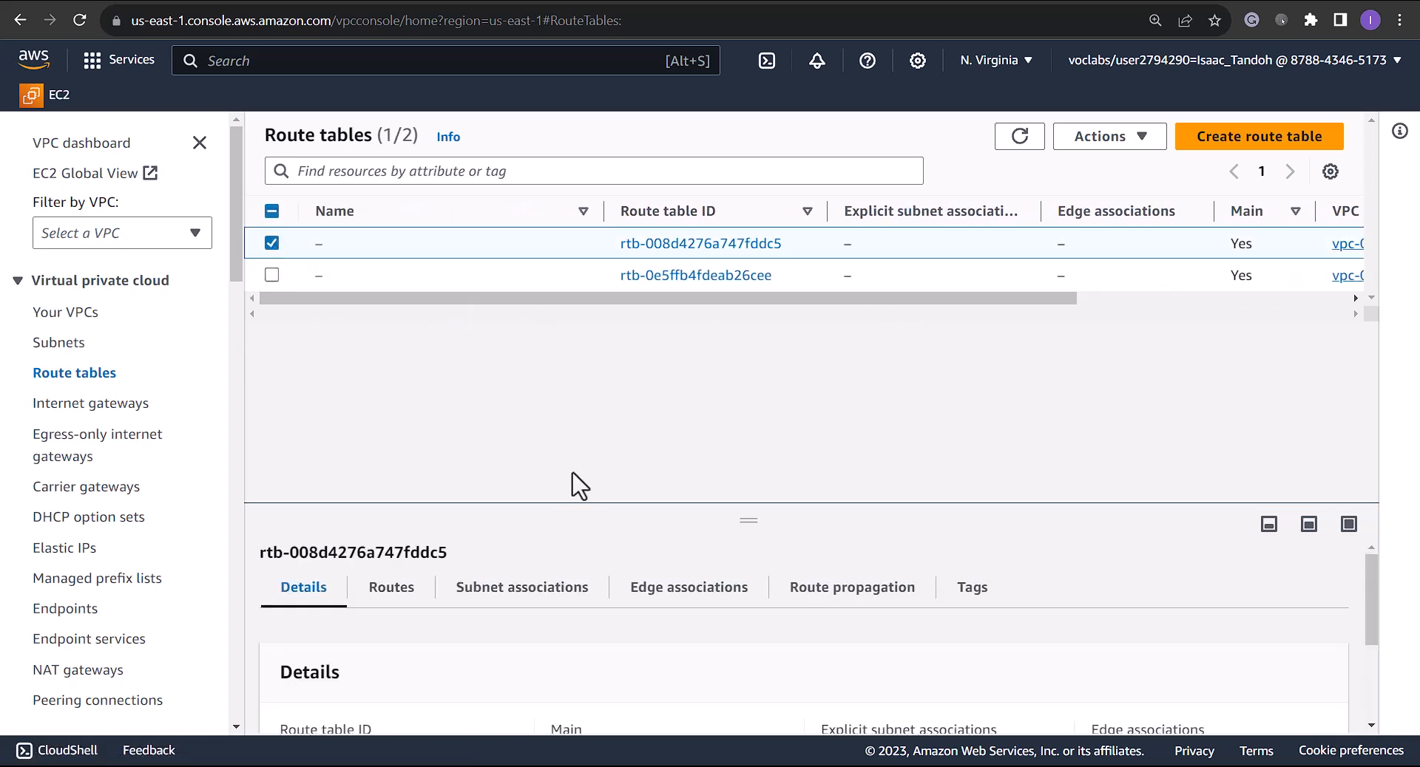
left_click(392, 588)
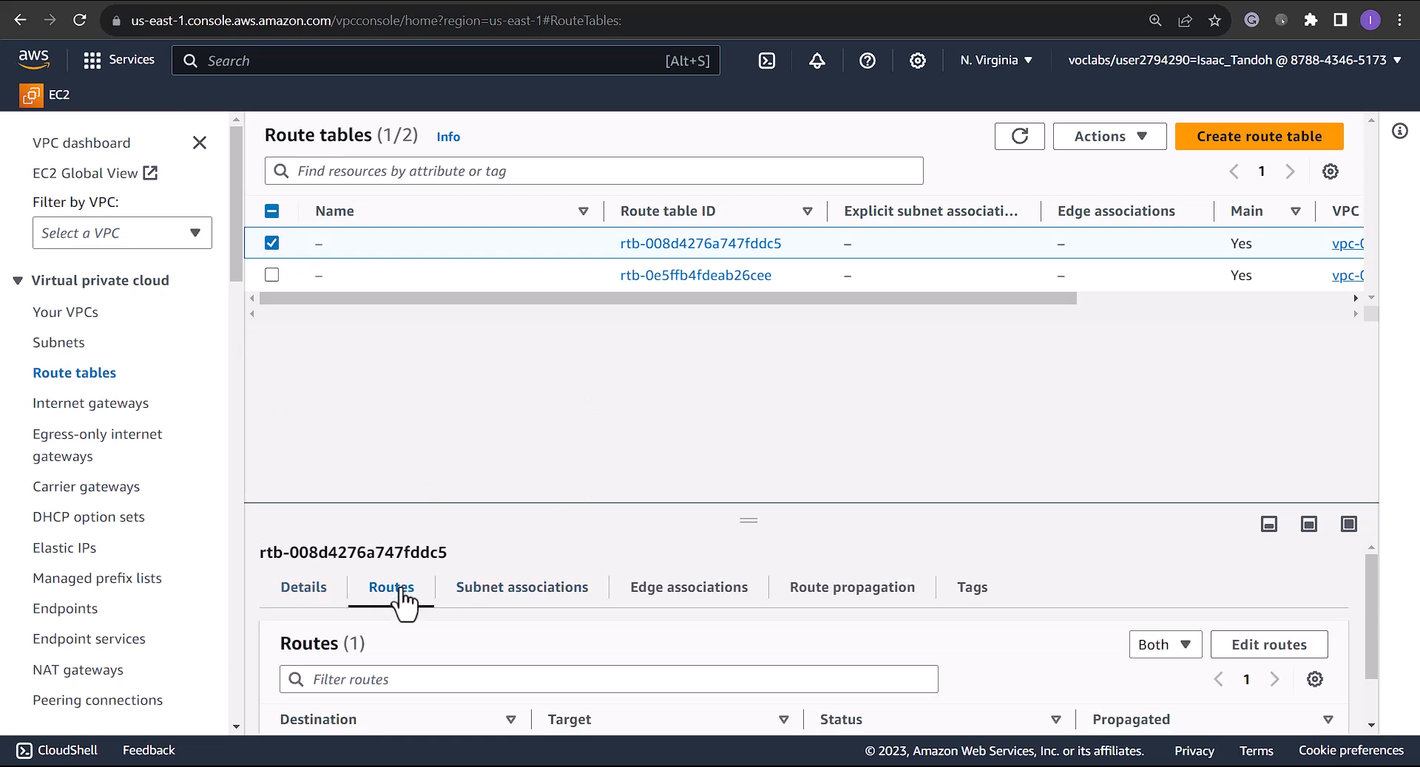
- Add a route to the Lab VPC route table with destination 0.0.0.0/0 targeting the Lab IGW internet gateway, and save it
left_click(1223, 646)
left_click(106, 416)
left_click(206, 411)
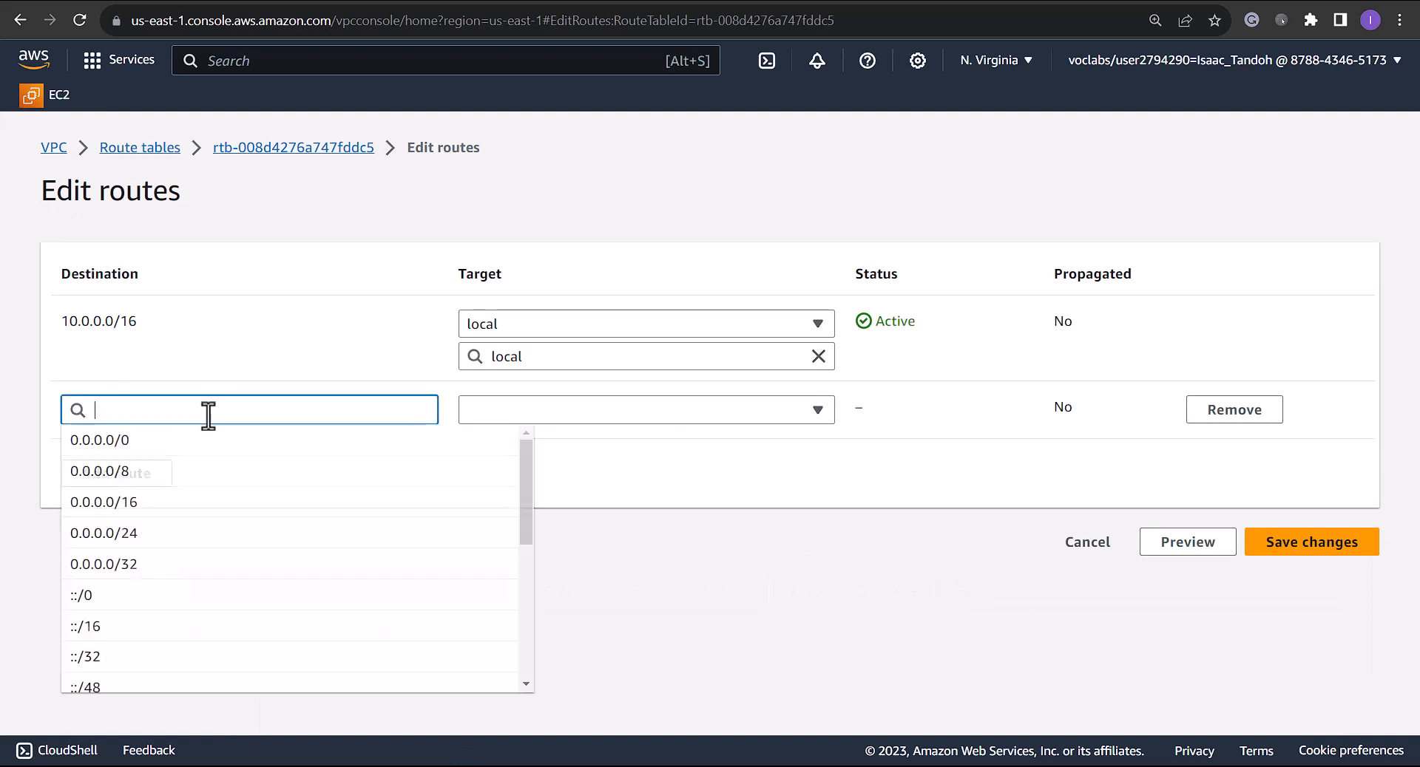
left_click(141, 449)
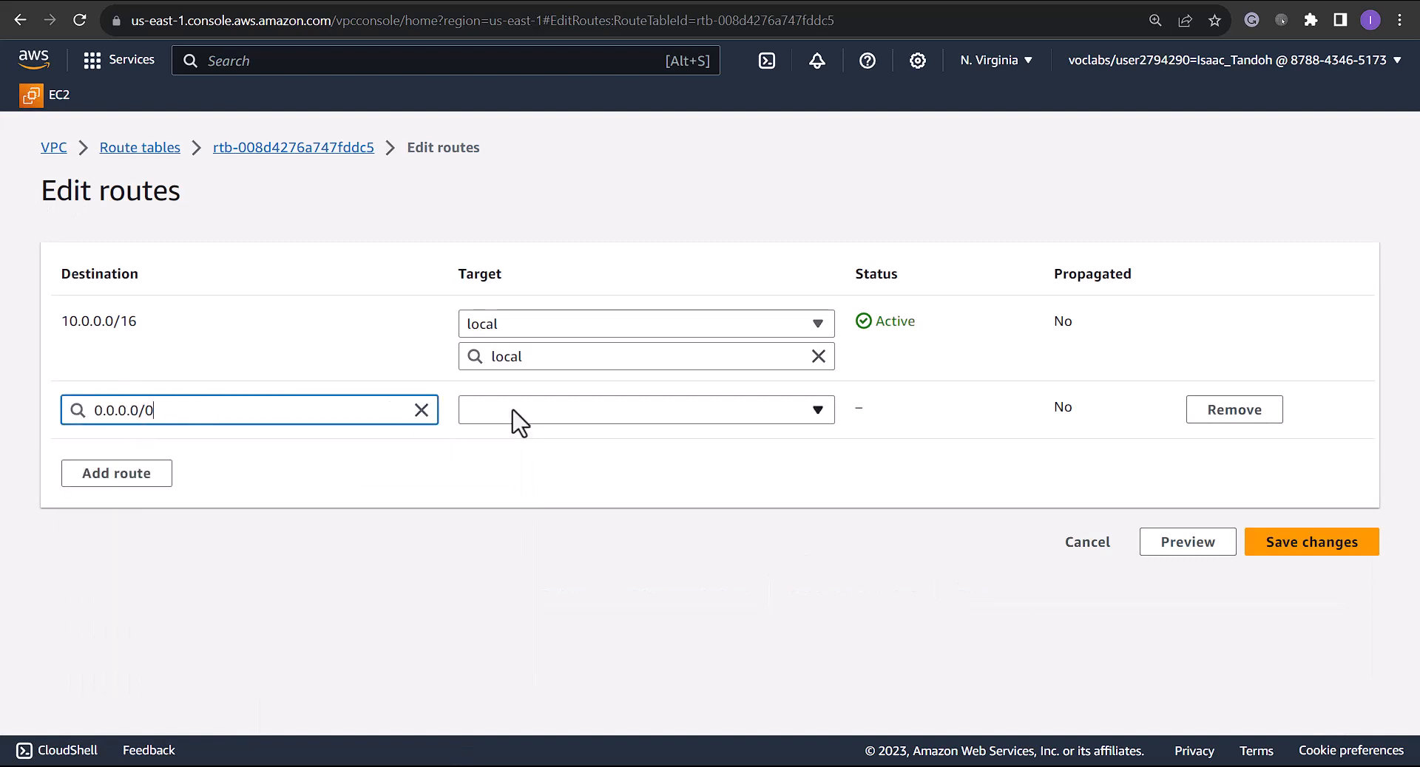
left_click(614, 422)
left_click(543, 595)
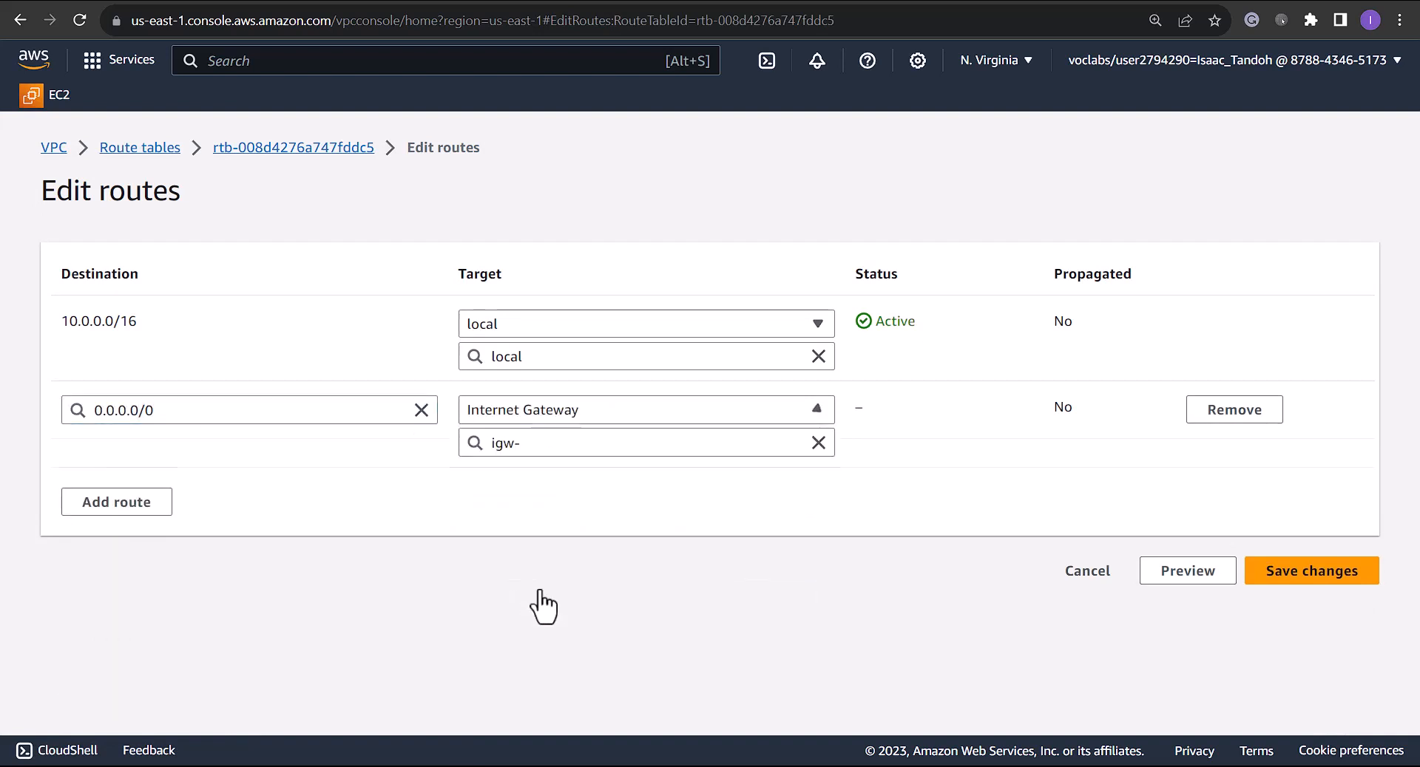
left_click(616, 444)
left_click(548, 509)
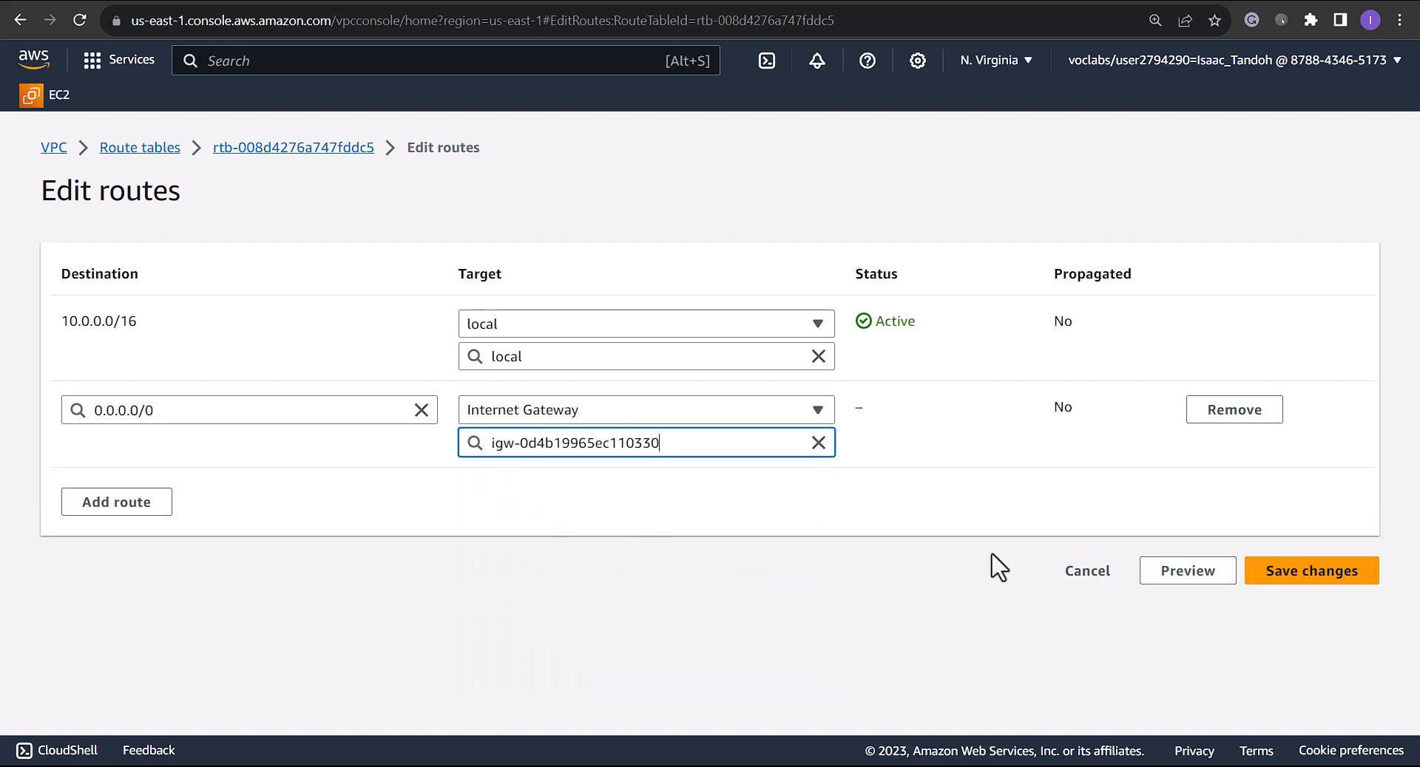
left_click(1307, 588)
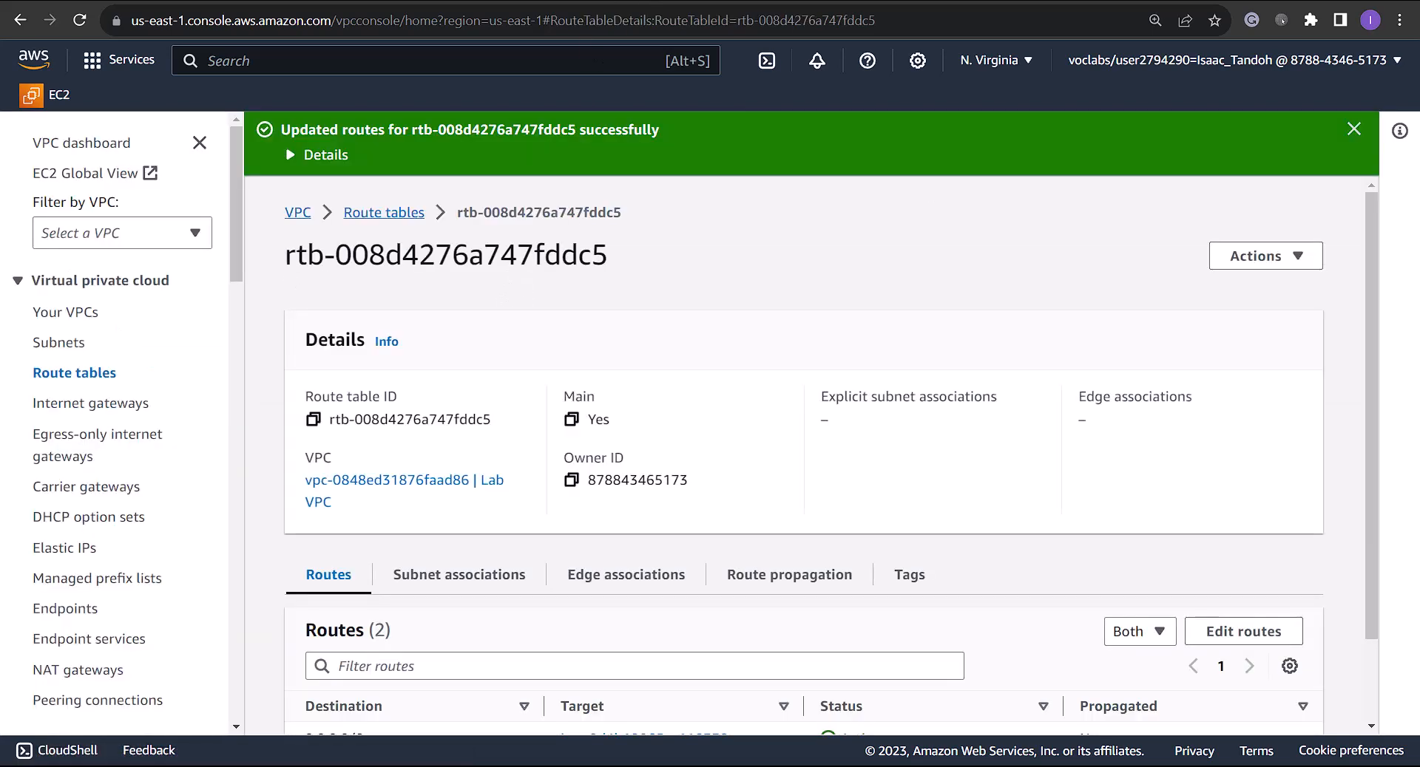
- Switch to the diagram in diagrams.net and search the shape library for "aws route"
key("ctrl+Tab")
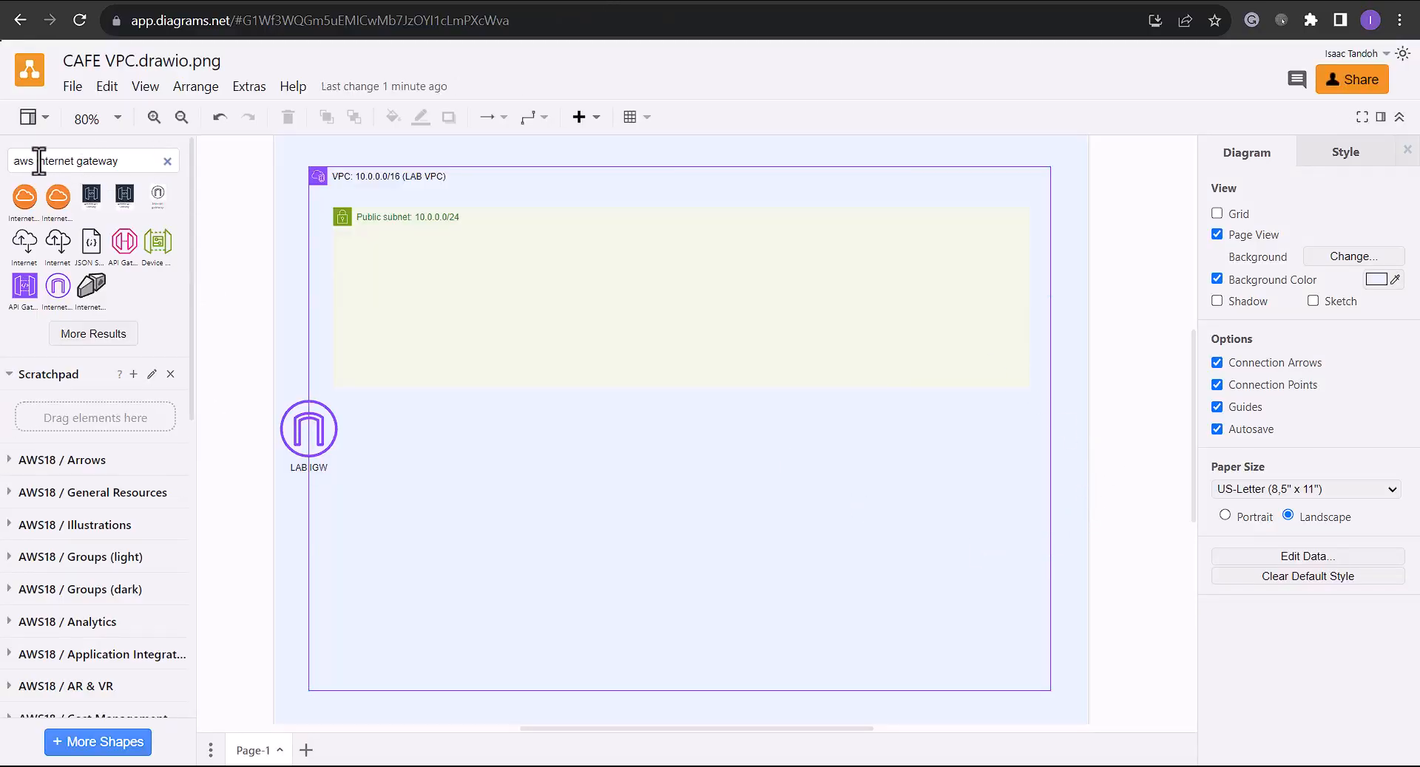
left_click_drag(33, 161, 236, 176)
key("BackSpace")
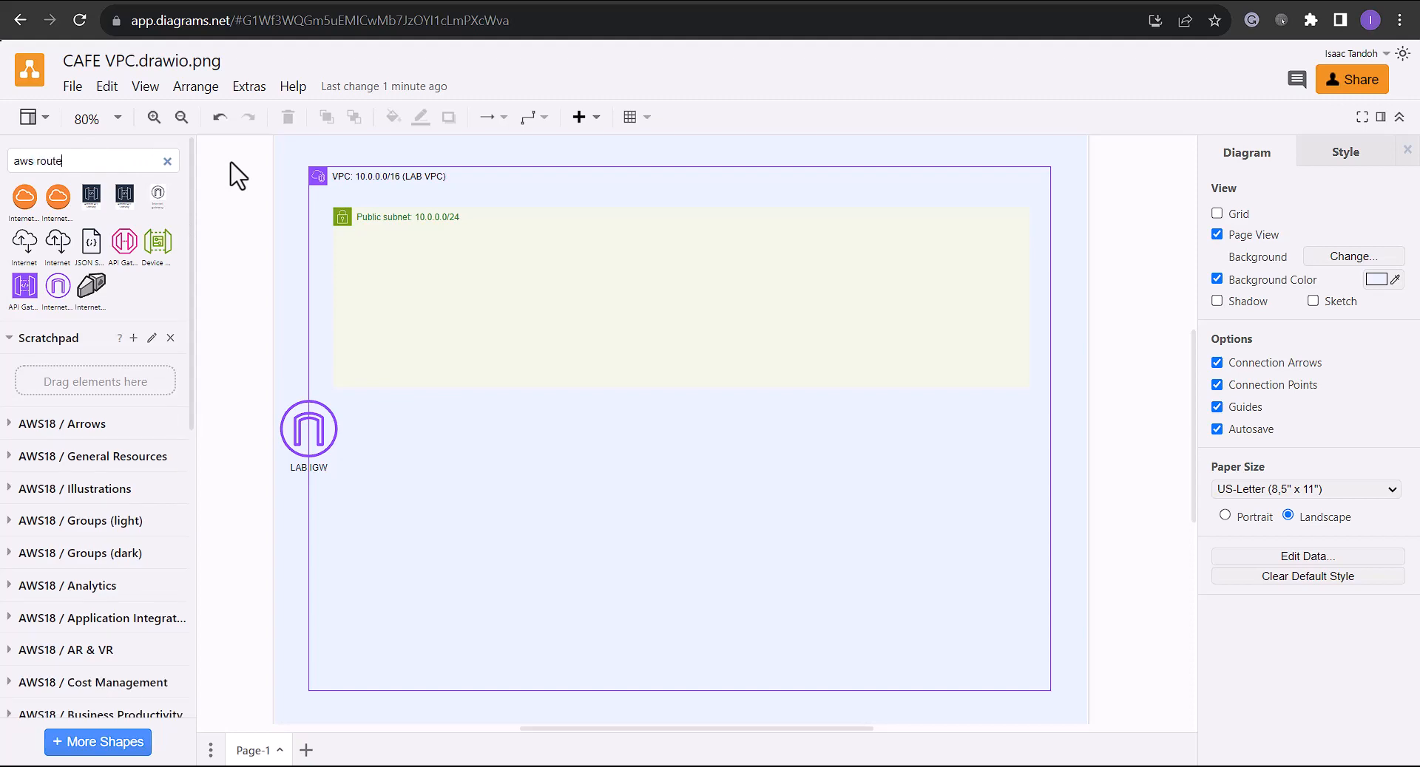
key("Return")
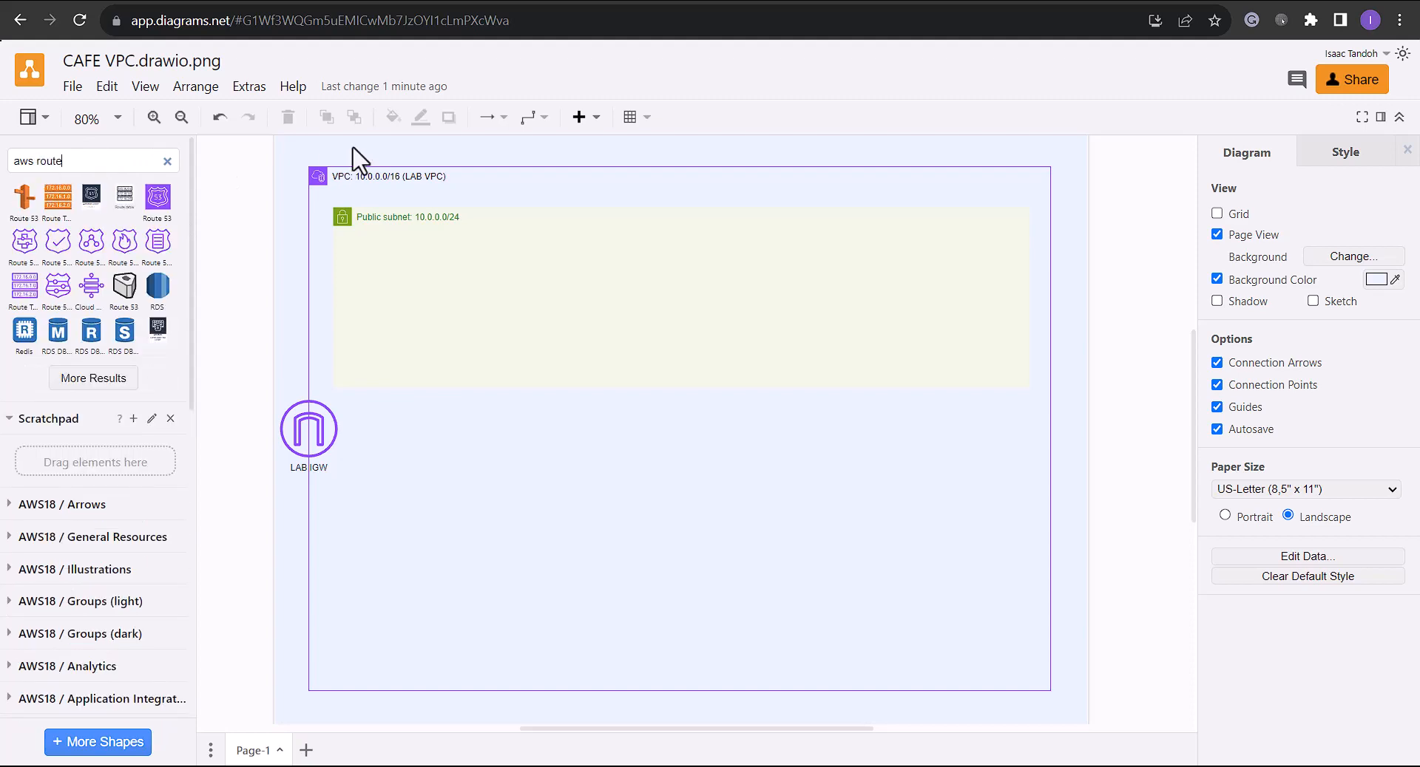
- Return to the AWS VPC console and explicitly associate the Public Subnet with the Lab VPC route table
key("ctrl+Tab")
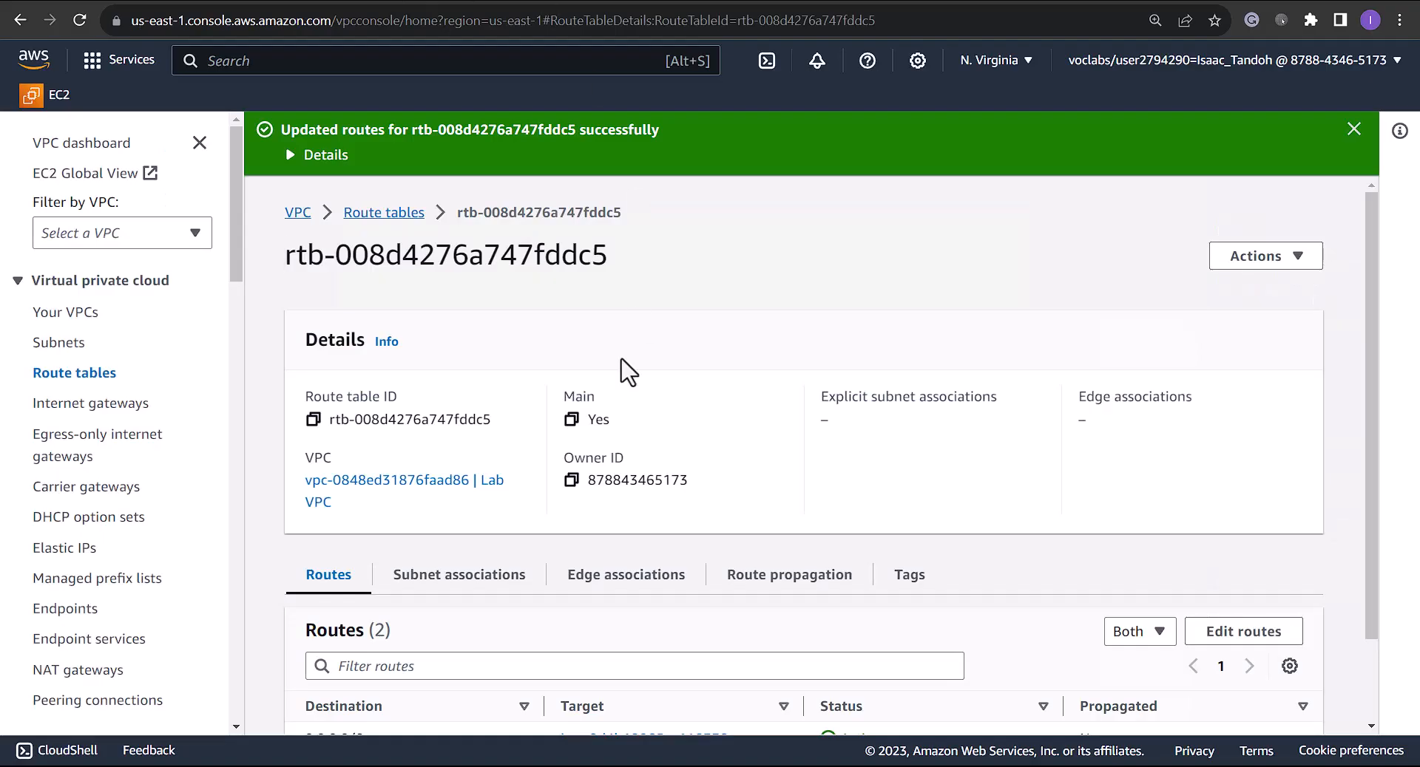
scroll(773, 551, "down", 2)
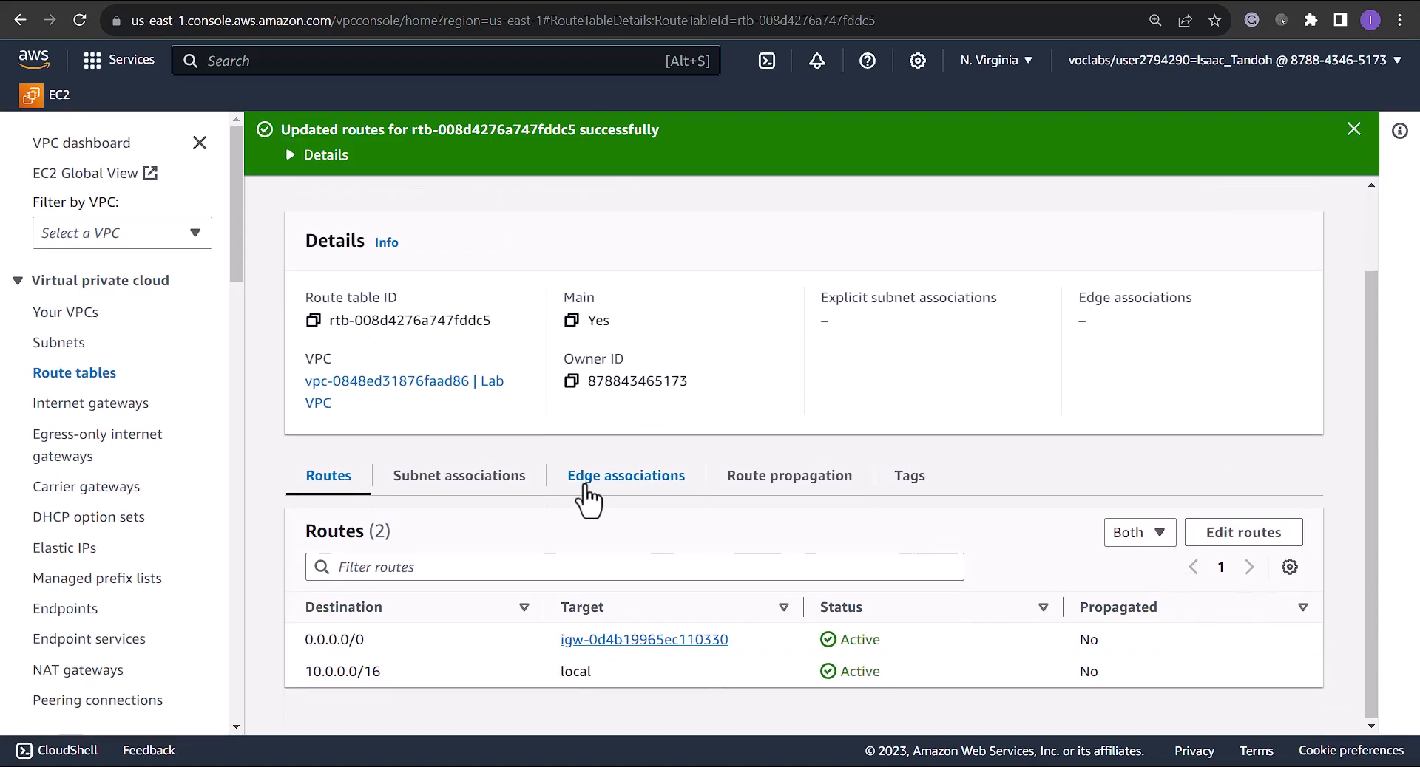
left_click(467, 489)
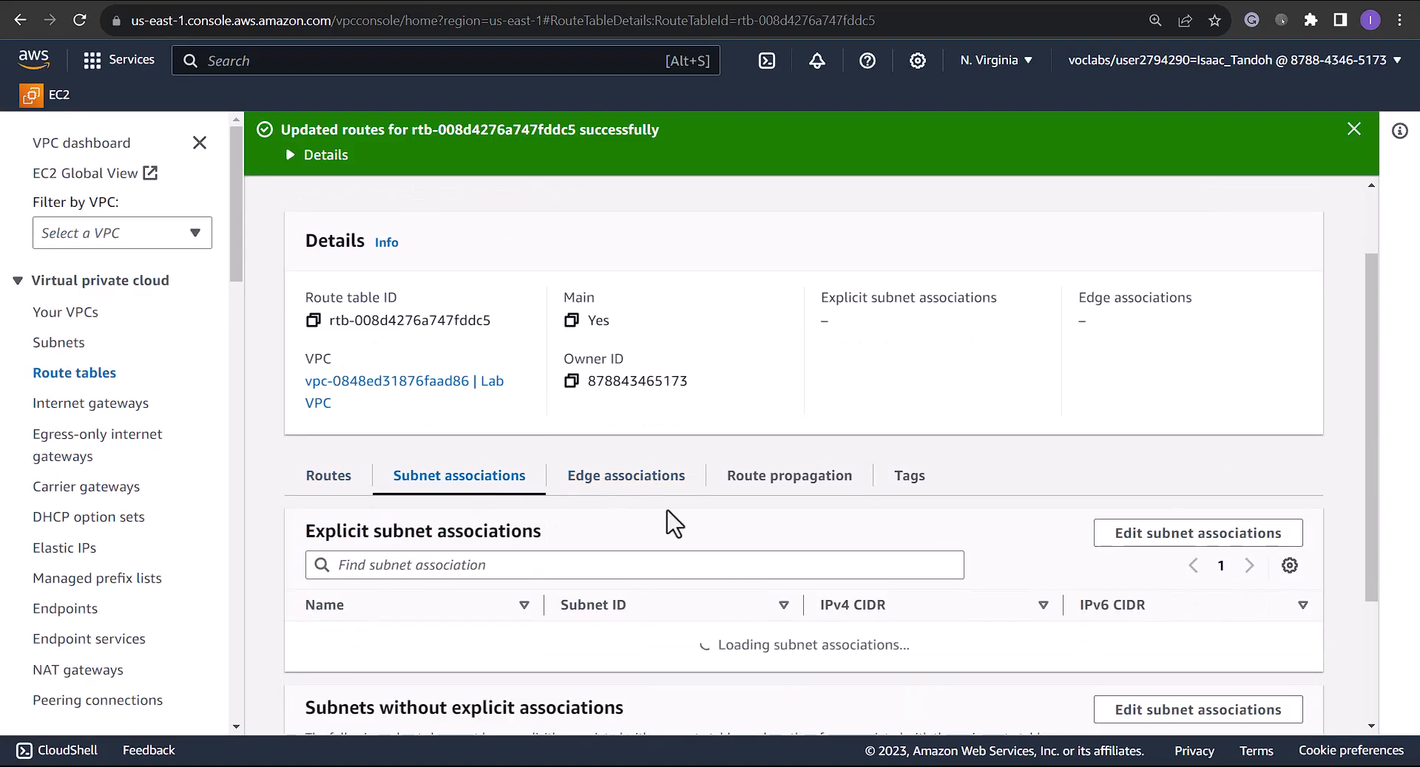
scroll(740, 548, "down", 2)
left_click(1219, 578)
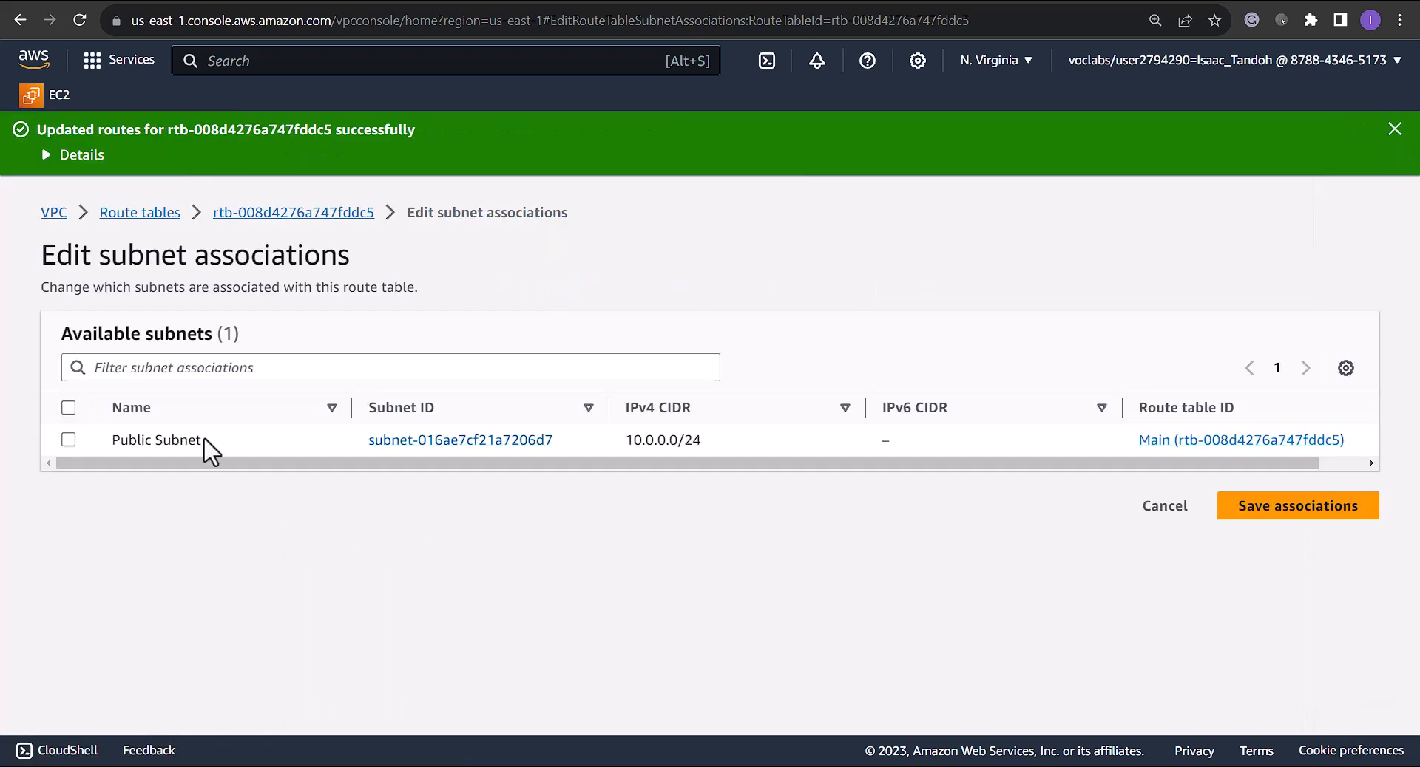
left_click(68, 441)
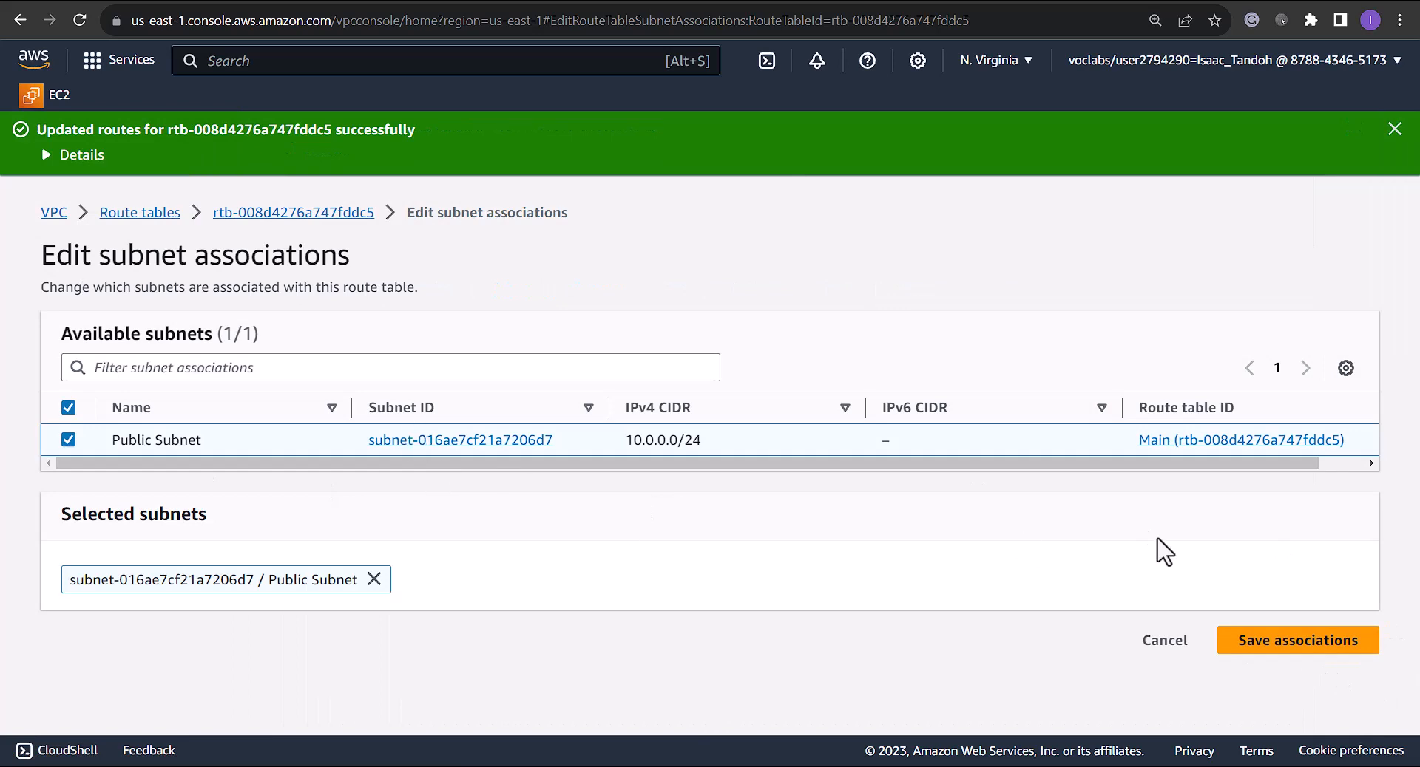
left_click(1255, 642)
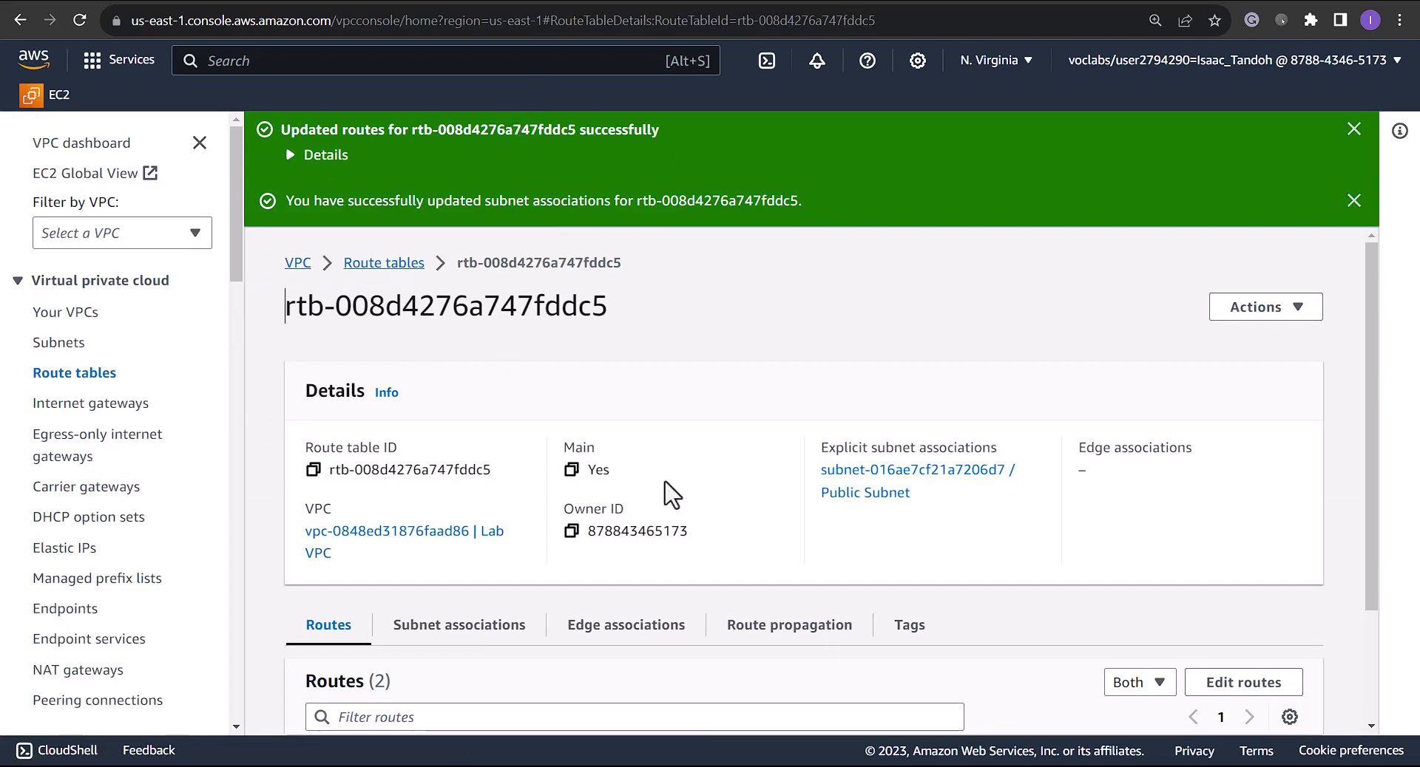
- Switch back to the diagram in diagrams.net and place a Route table shape just outside the VPC container's right border, beside the public subnet
left_click(534, 1)
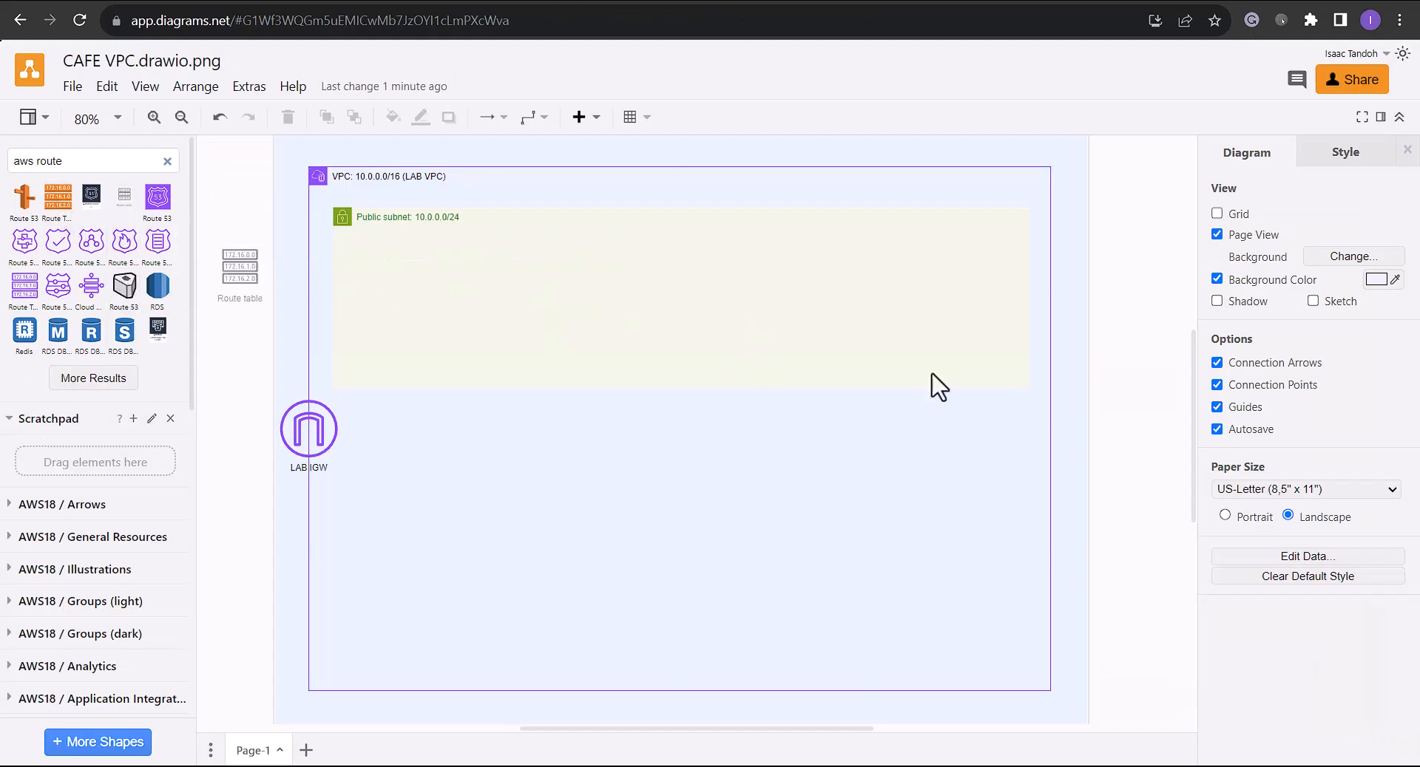
left_click_drag(933, 374, 990, 288)
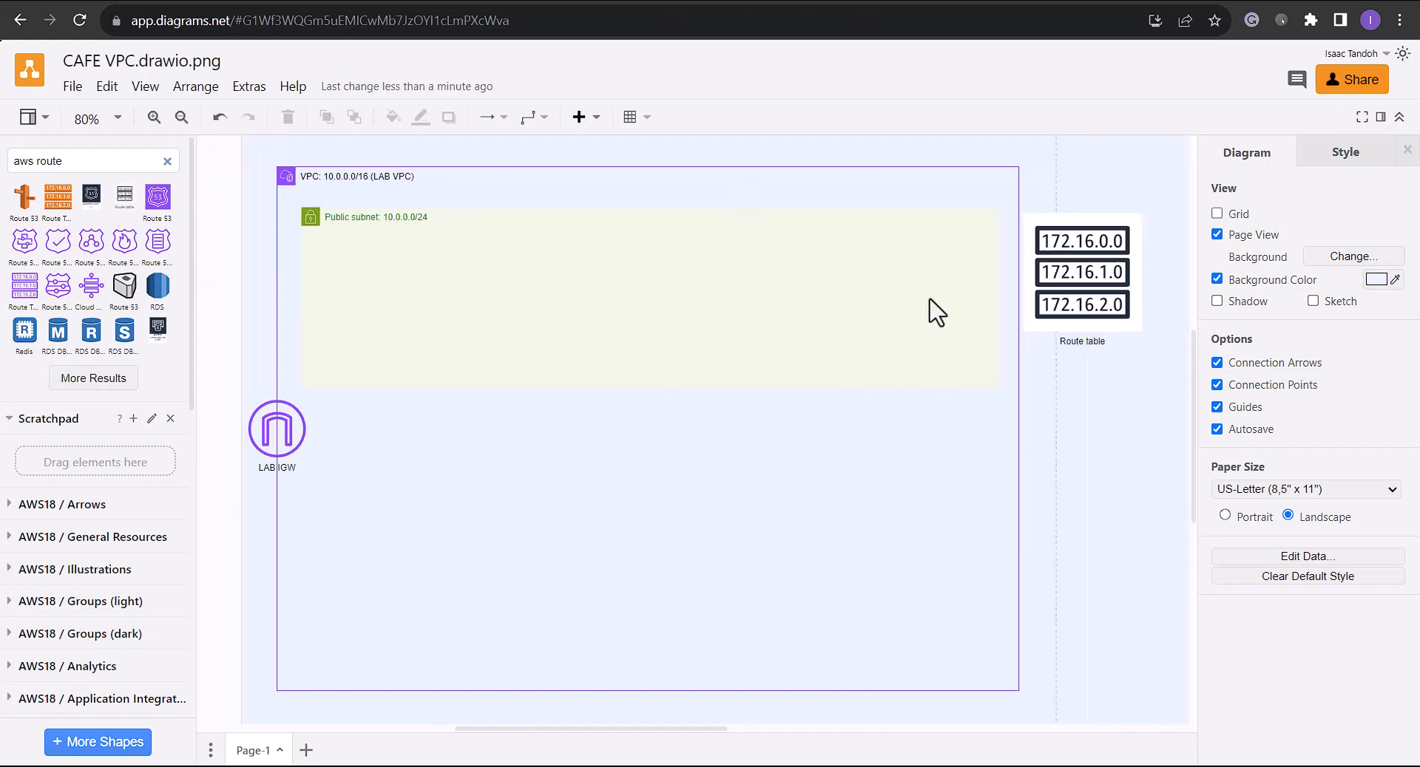